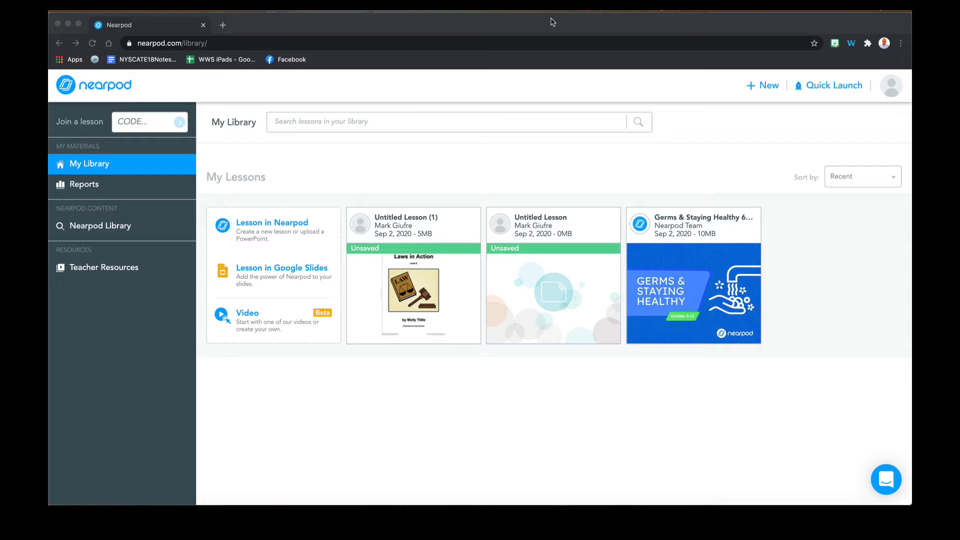
# Open the Nearpod Library and look through its featured lesson and video collections.
pyautogui.click(112, 223)
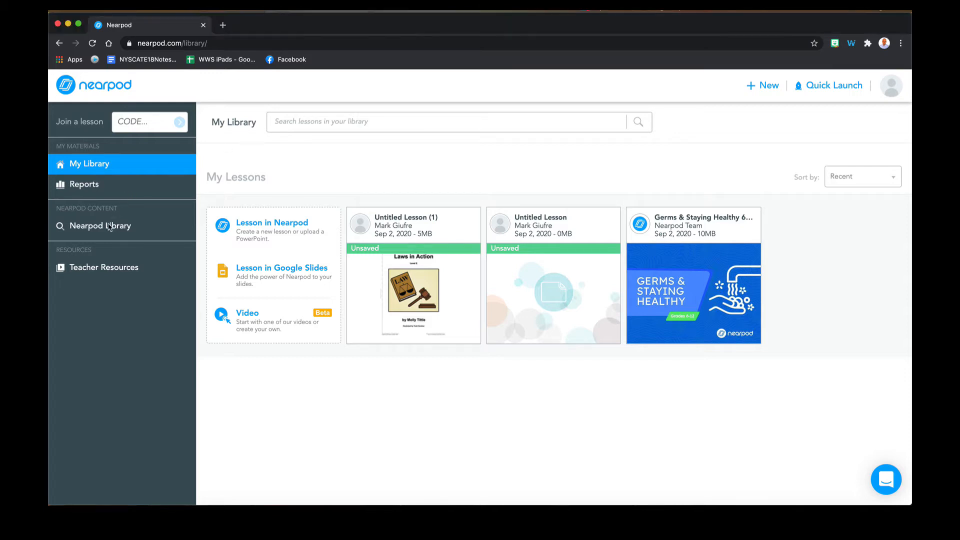
pyautogui.click(100, 226)
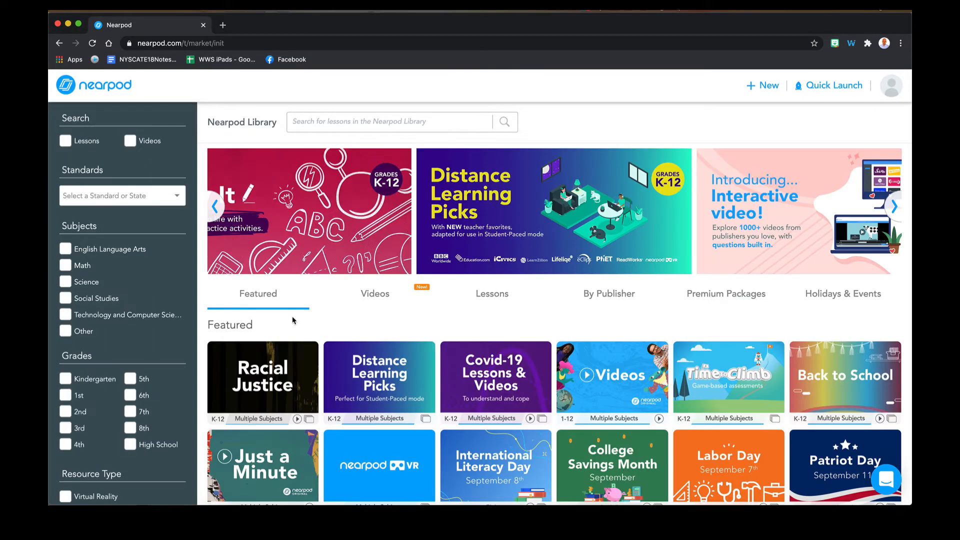
pyautogui.scroll(-3, 296, 325)
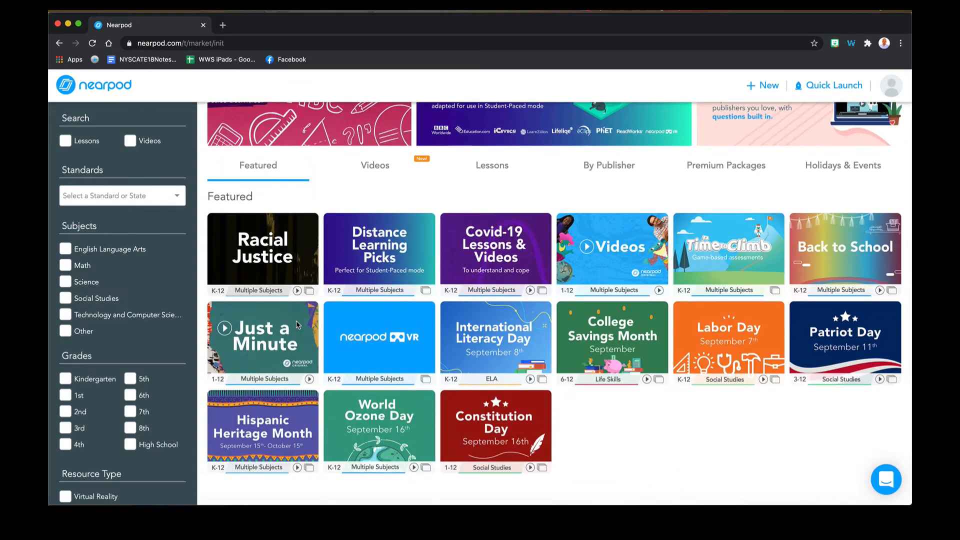
pyautogui.scroll(3, 297, 325)
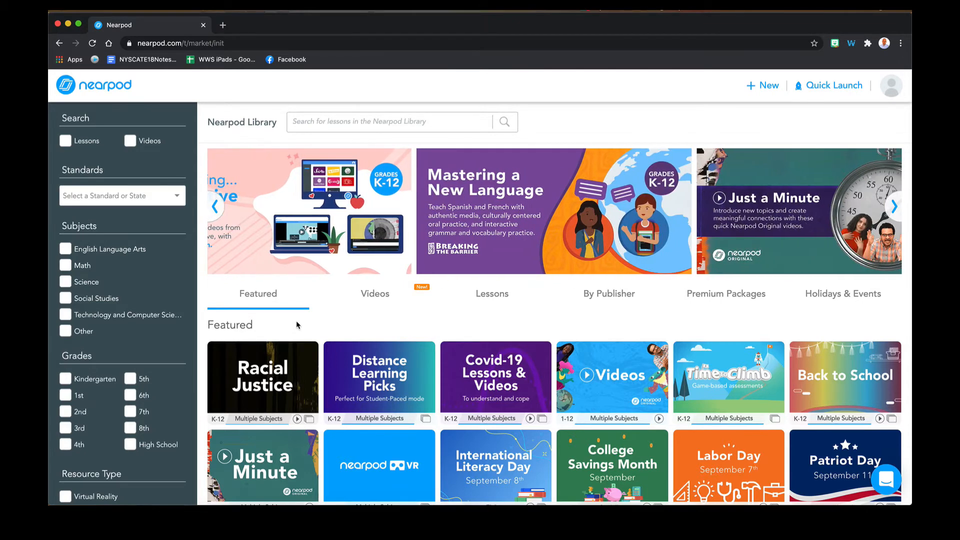
pyautogui.scroll(-3, 297, 325)
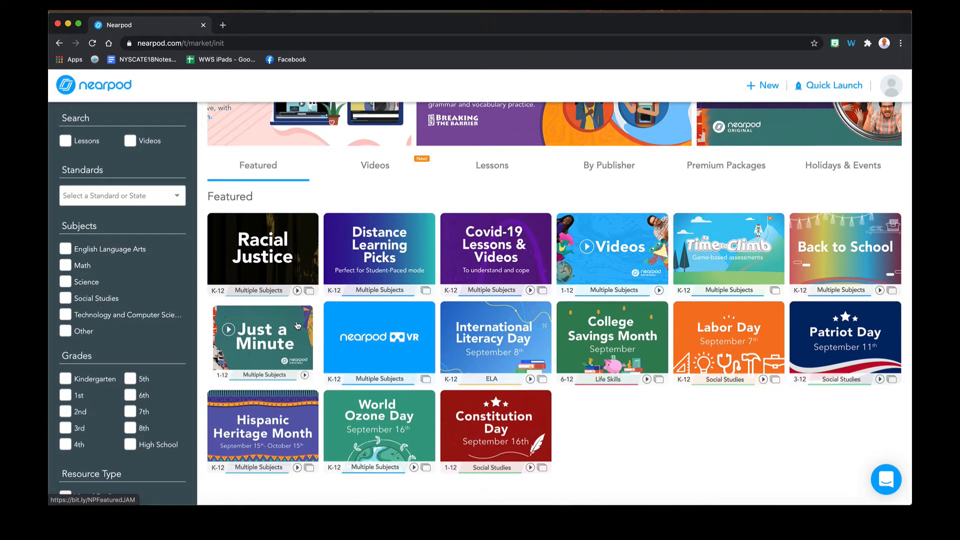
pyautogui.scroll(3, 296, 325)
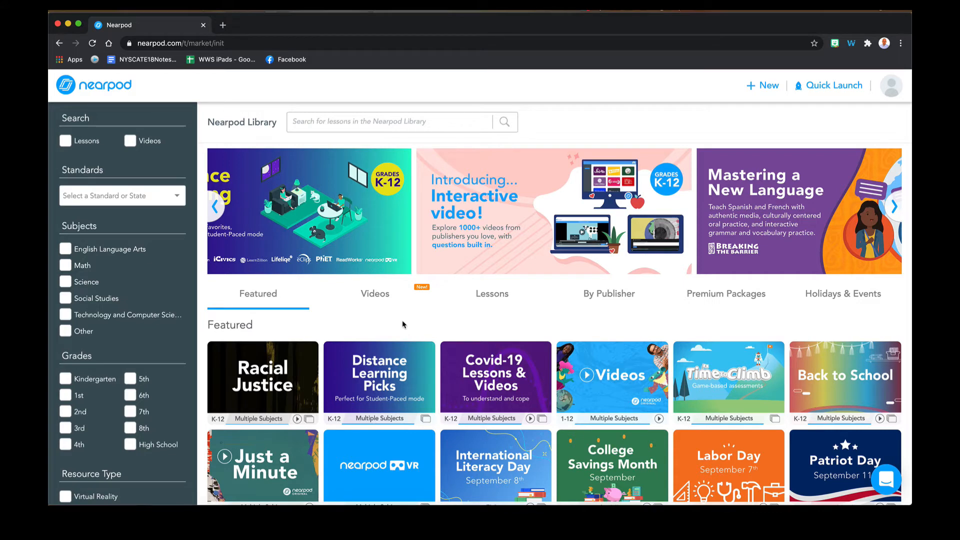
pyautogui.scroll(-3, 403, 324)
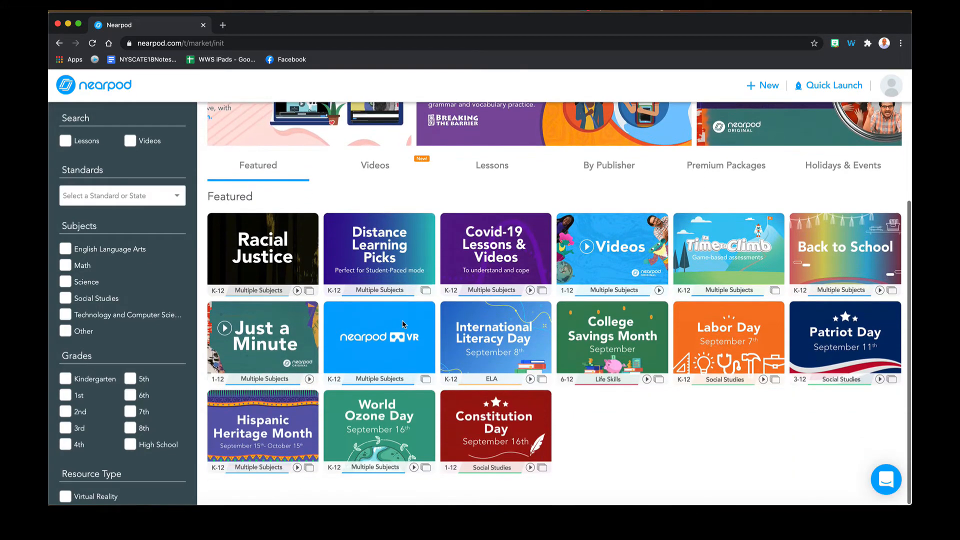
pyautogui.scroll(3, 403, 324)
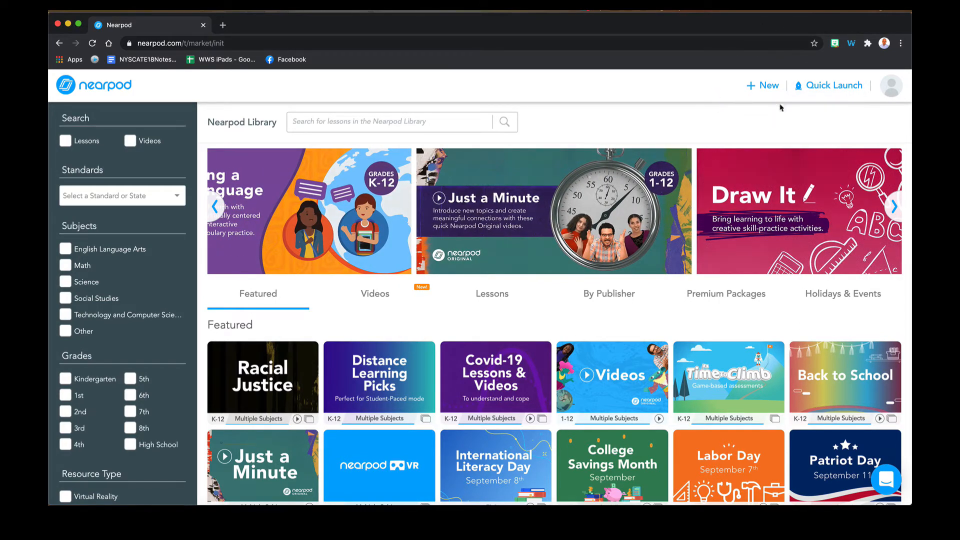
# Start a new lesson in Nearpod and examine the content and activity types offered for a slide.
pyautogui.click(758, 87)
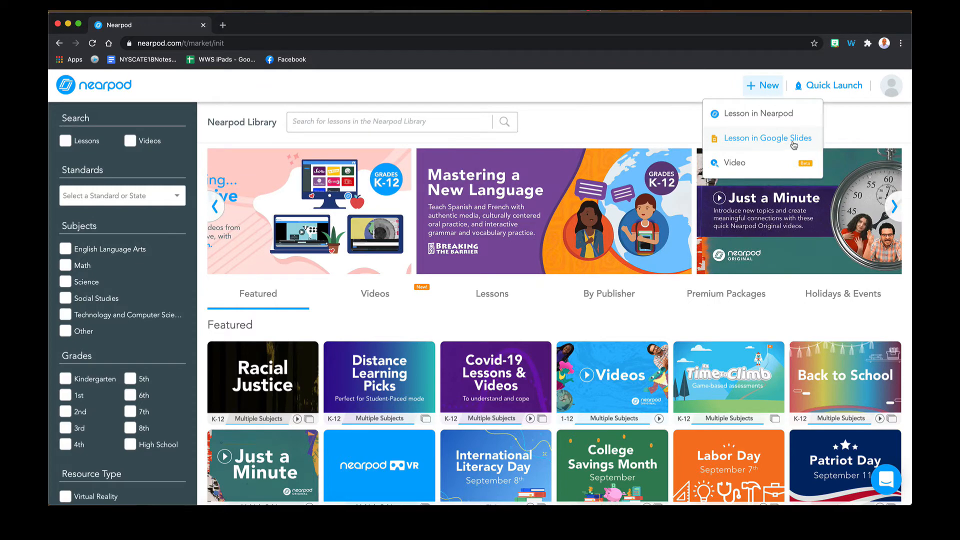
pyautogui.click(778, 116)
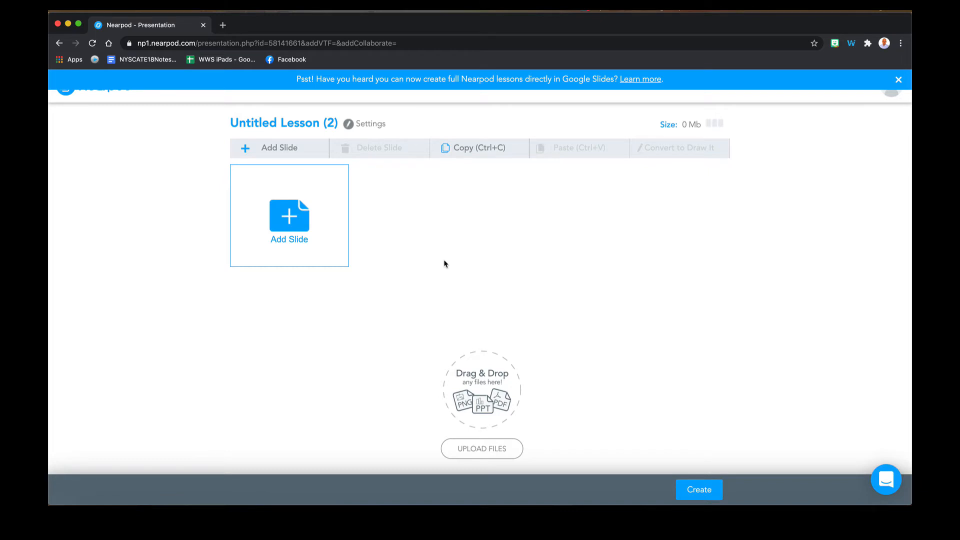
pyautogui.click(899, 80)
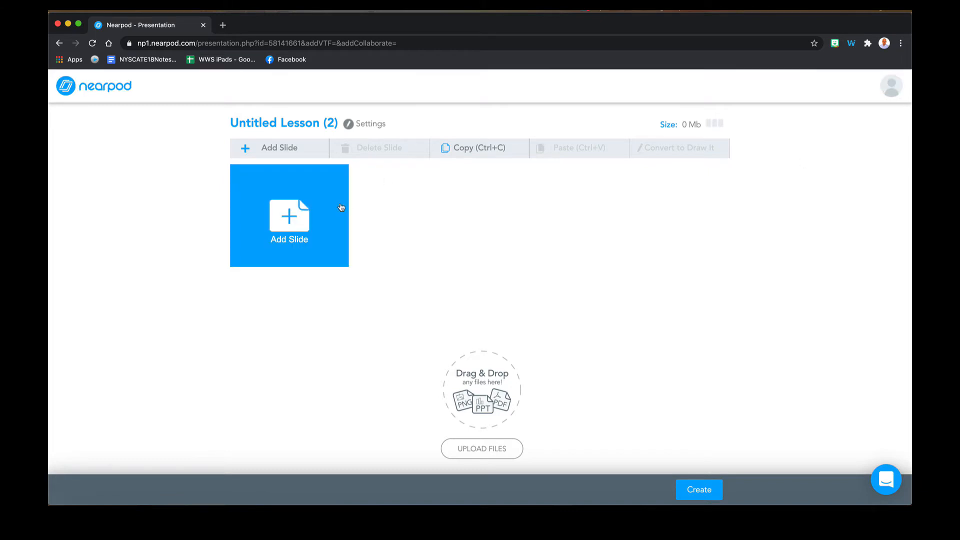
pyautogui.click(307, 215)
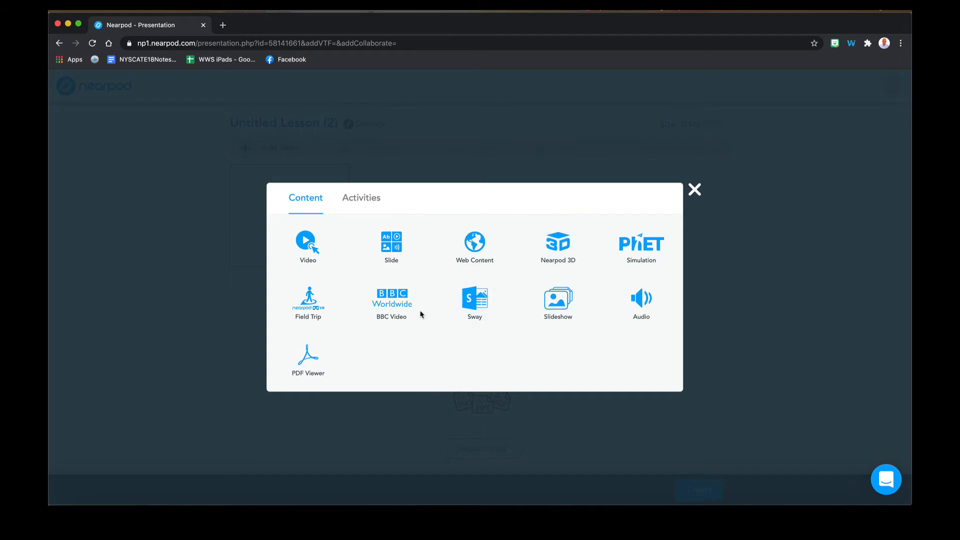
pyautogui.click(375, 207)
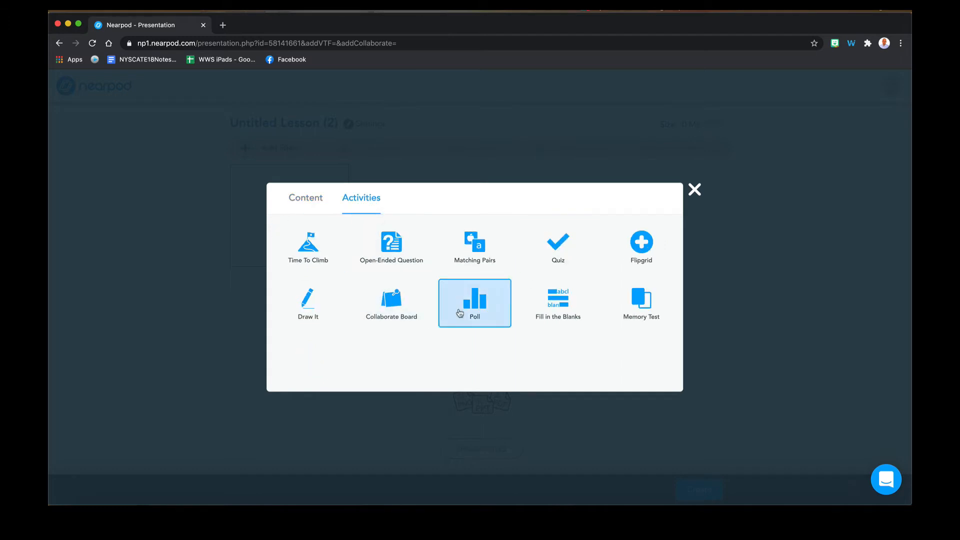
pyautogui.click(307, 197)
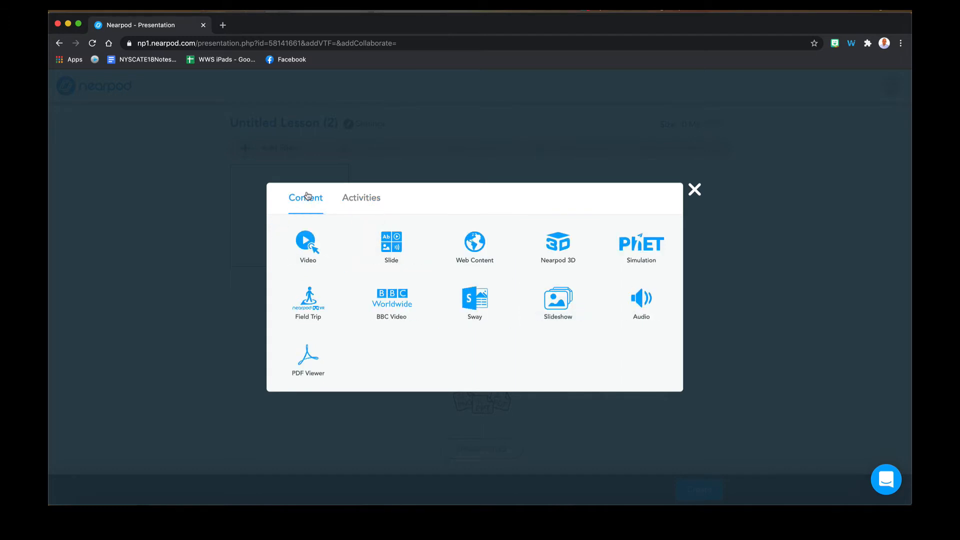
pyautogui.click(349, 197)
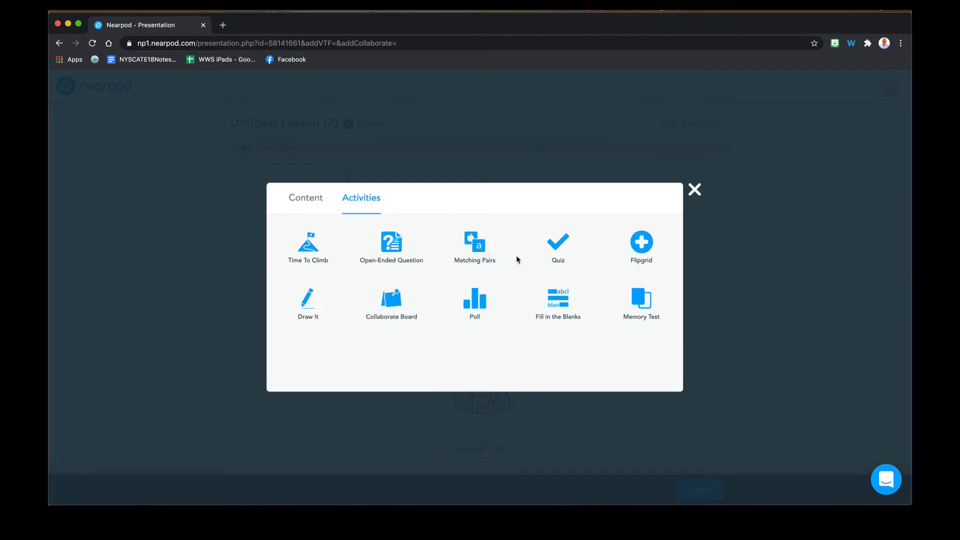
pyautogui.click(321, 197)
pyautogui.click(359, 197)
pyautogui.click(694, 190)
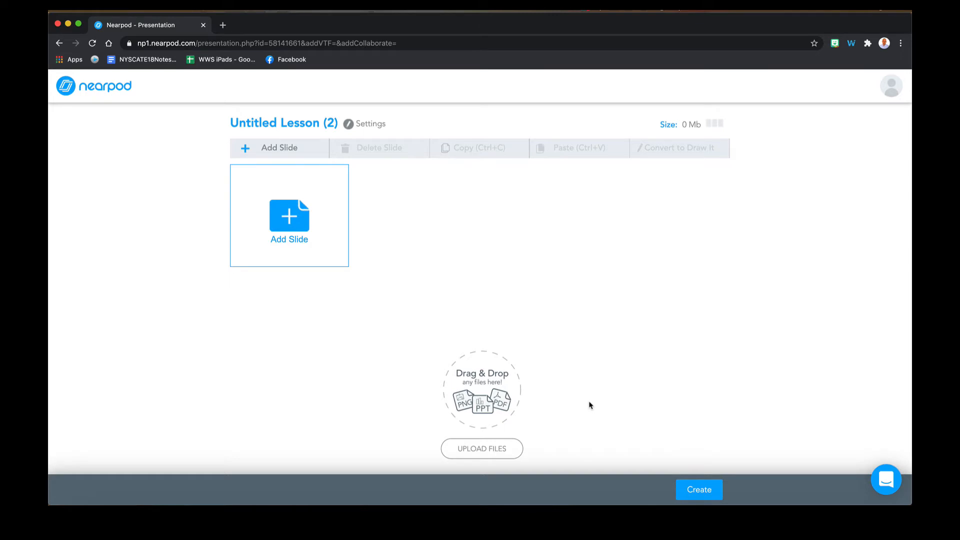
# Go back to the Nearpod Library and create a new lesson in Nearpod.
pyautogui.click(59, 43)
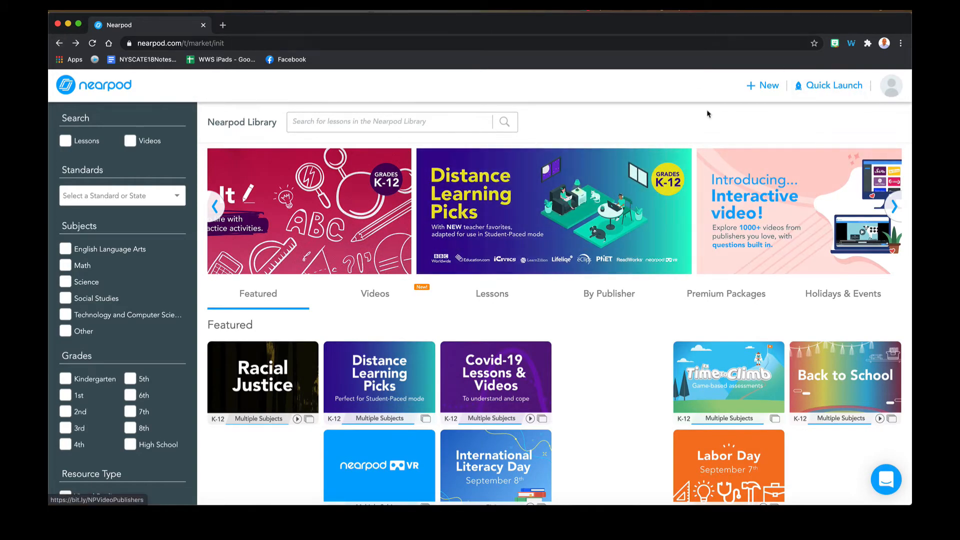
pyautogui.click(769, 93)
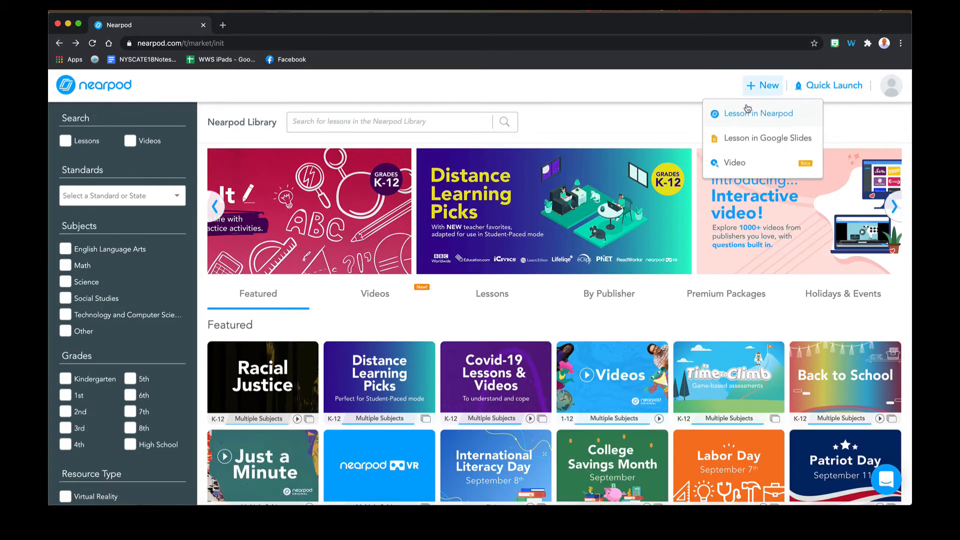
pyautogui.click(747, 108)
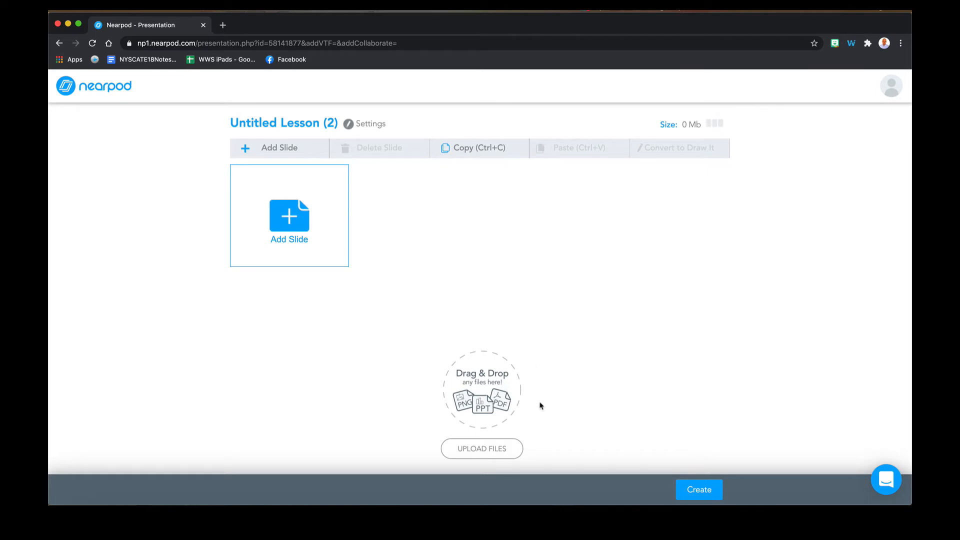
# Upload lesson_1.pdf.pdf from the Desktop folder into the lesson as individual slides.
pyautogui.click(507, 446)
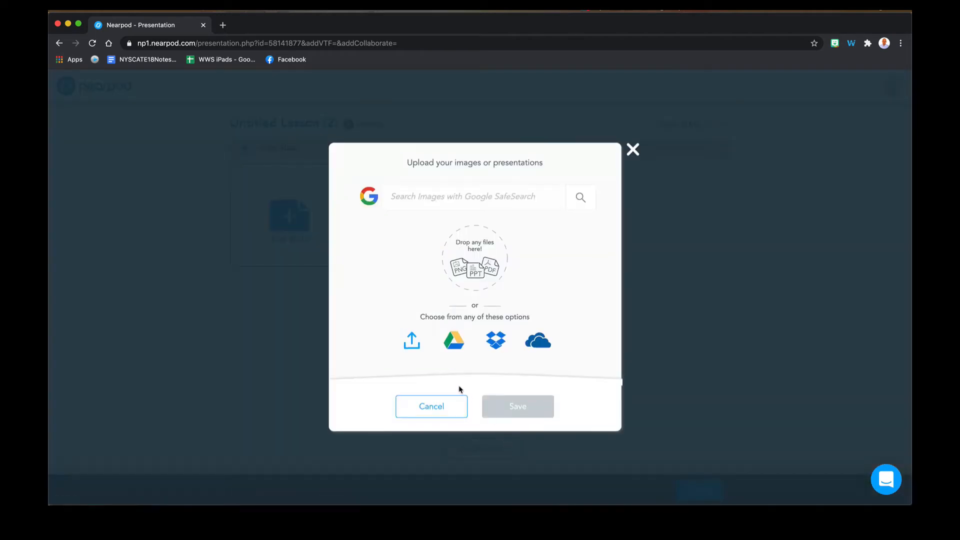
pyautogui.click(419, 350)
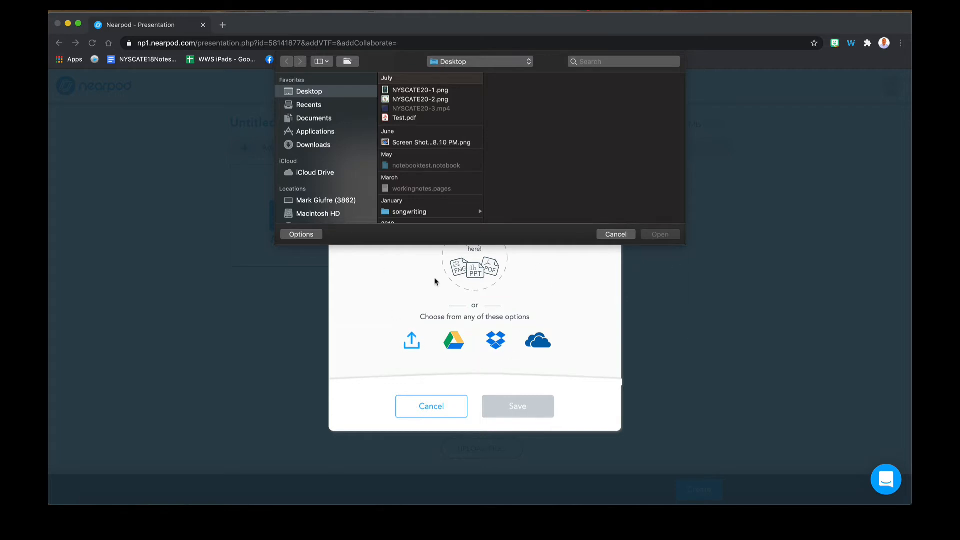
pyautogui.click(326, 146)
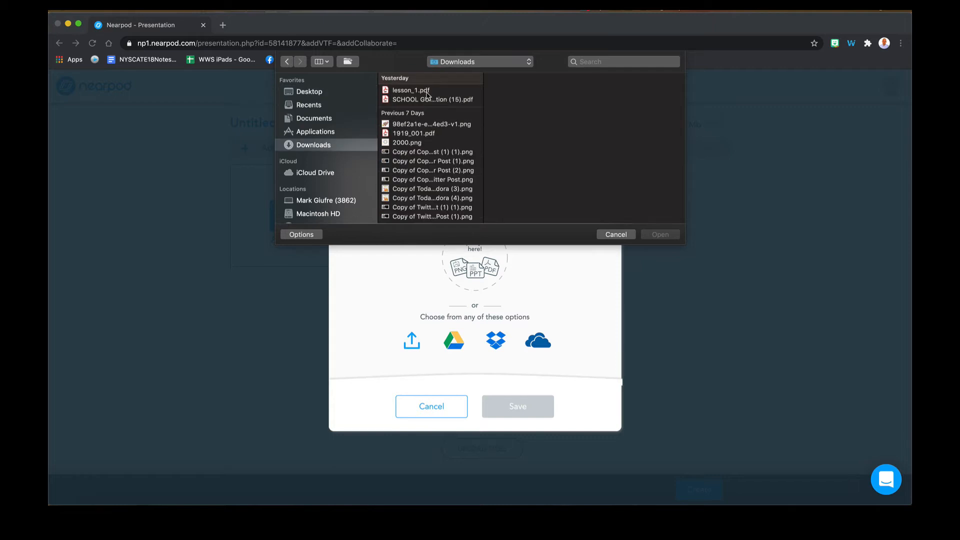
pyautogui.click(374, 93)
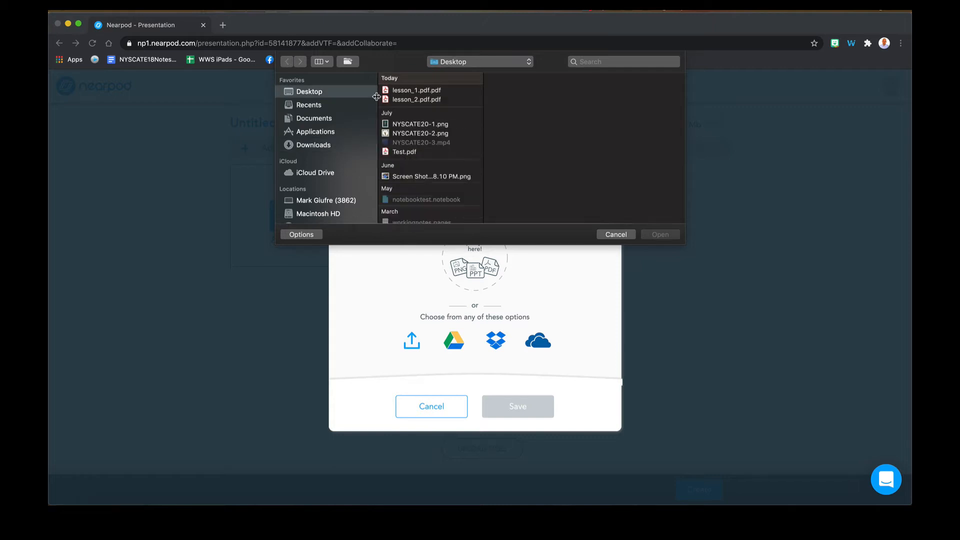
pyautogui.click(414, 93)
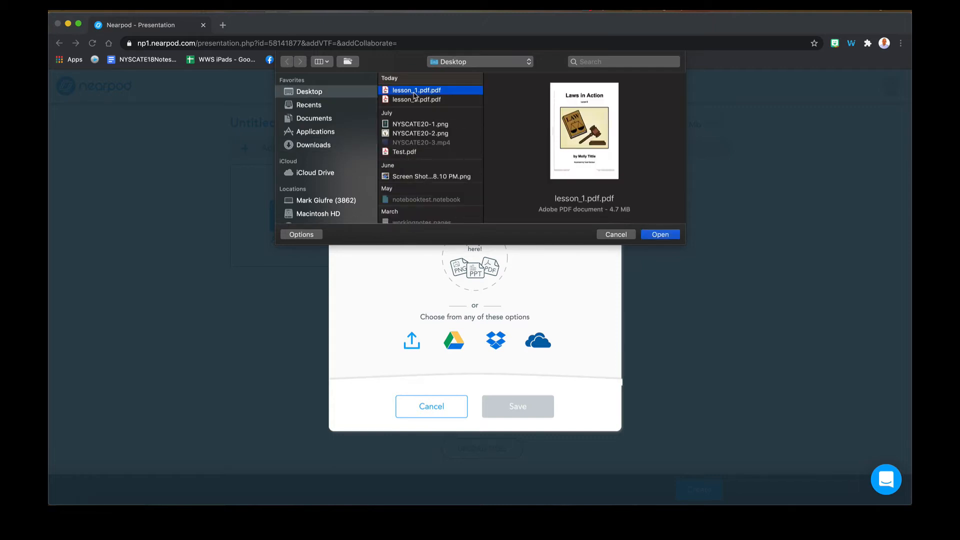
pyautogui.click(665, 235)
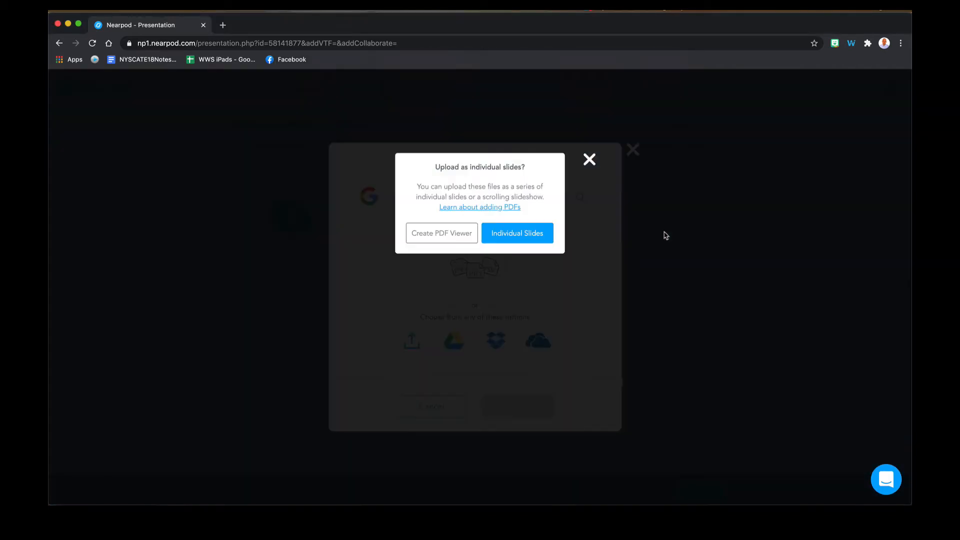
pyautogui.click(547, 234)
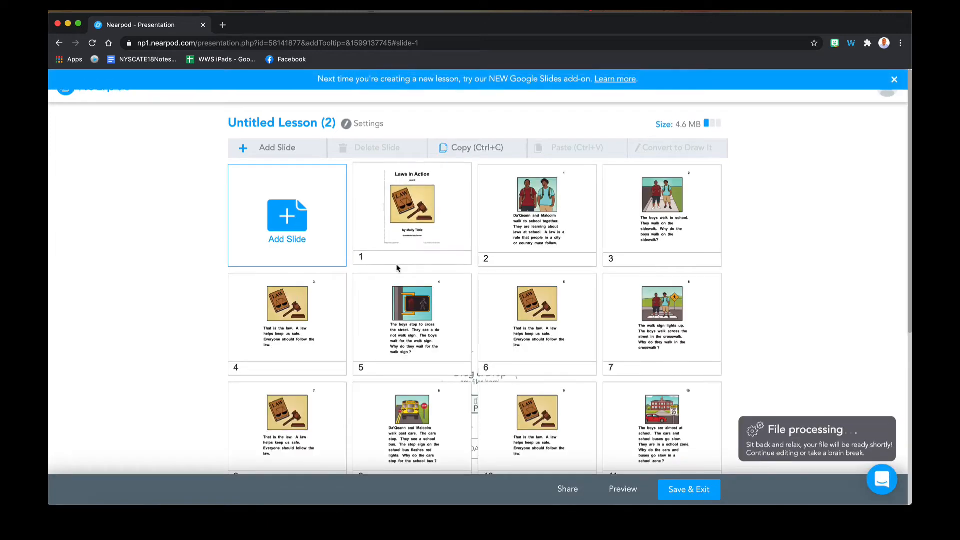
# Look through the slides made from the uploaded PDF, from the title page to The End.
pyautogui.scroll(-1, 397, 268)
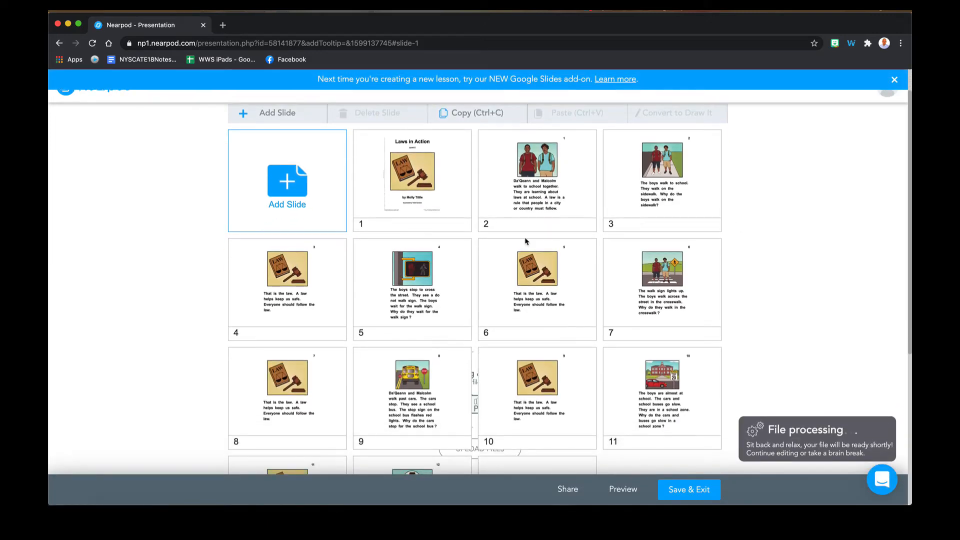
pyautogui.scroll(-1, 478, 308)
pyautogui.scroll(-5, 478, 308)
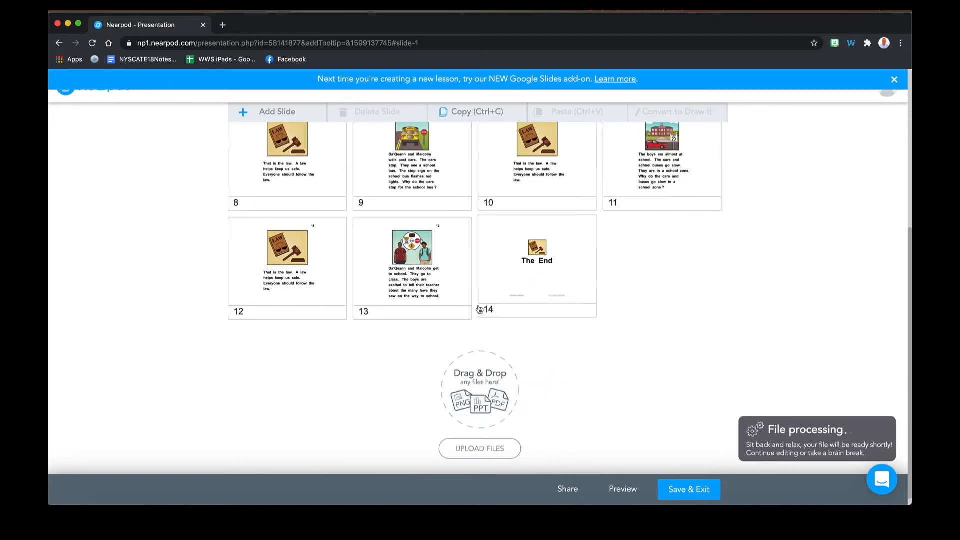
pyautogui.scroll(3, 479, 310)
pyautogui.scroll(-3, 479, 309)
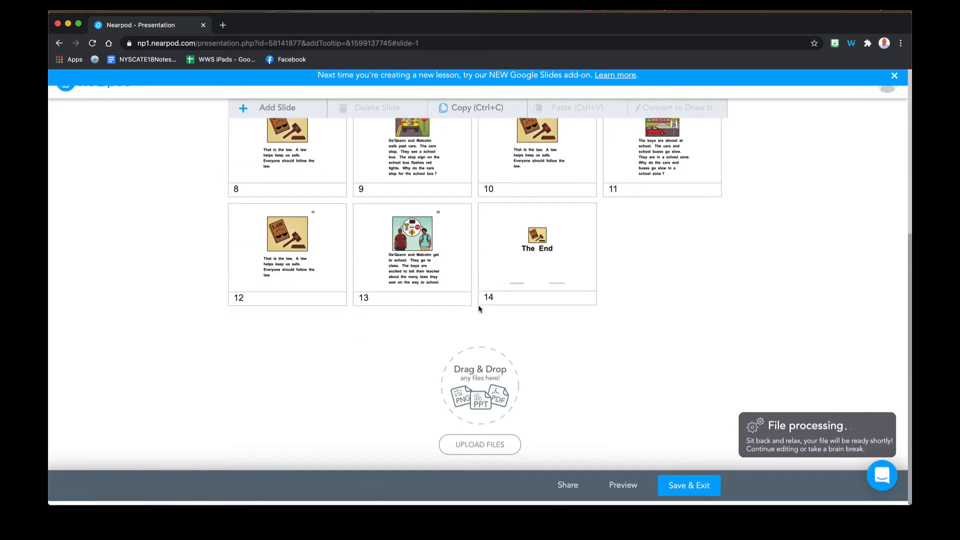
pyautogui.scroll(5, 479, 309)
pyautogui.scroll(-1, 480, 309)
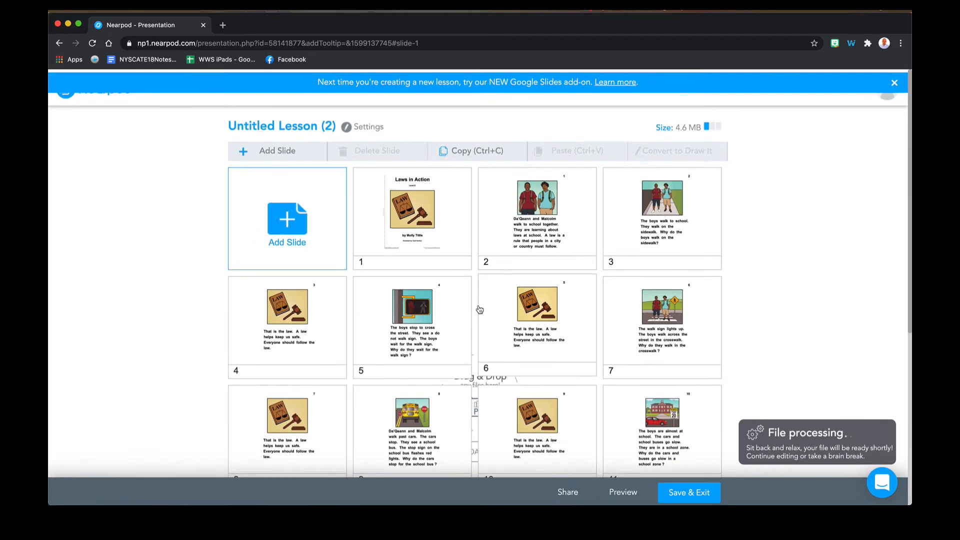
# Upload lesson_2.pdf.pdf from the Desktop folder as an individual slide after The End slide.
pyautogui.scroll(-5, 478, 309)
pyautogui.click(491, 447)
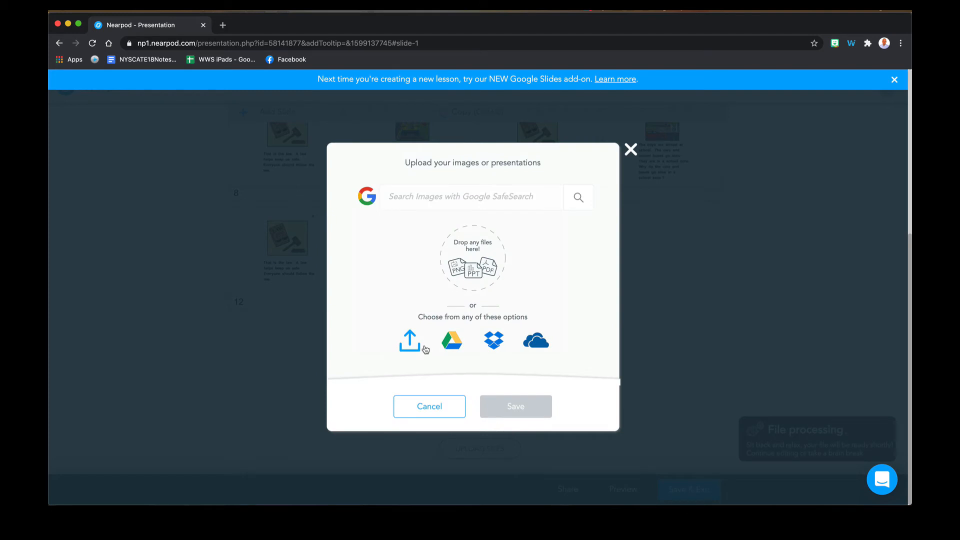
pyautogui.click(414, 347)
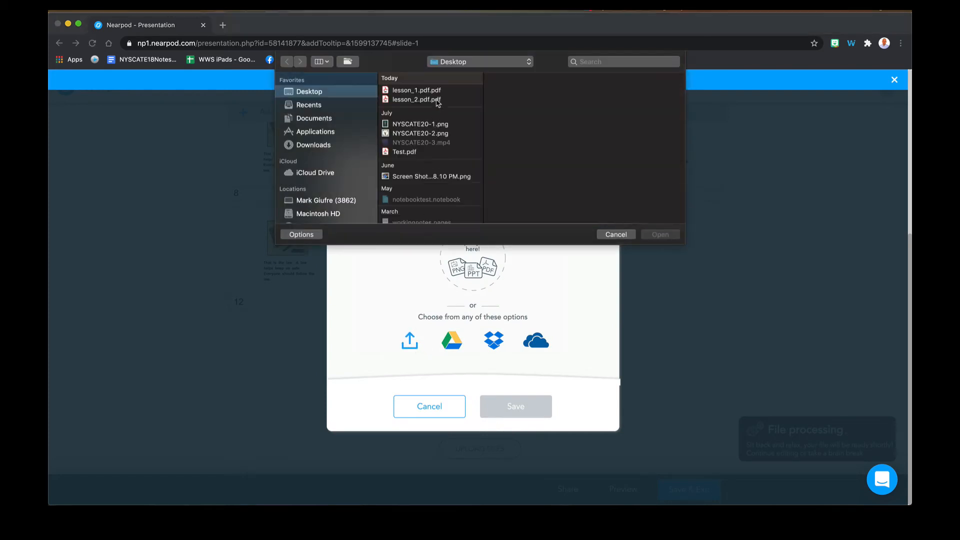
pyautogui.click(438, 102)
pyautogui.doubleClick(438, 100)
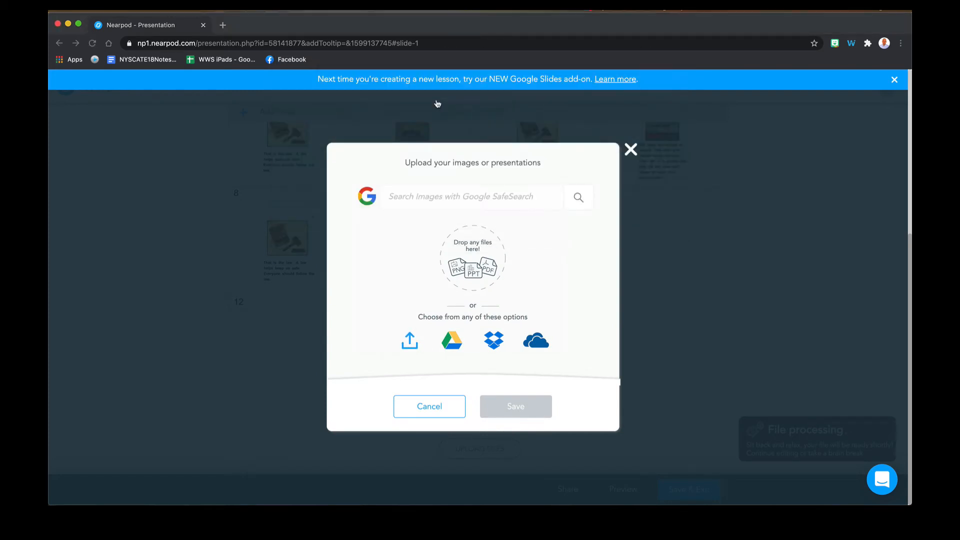
pyautogui.click(494, 228)
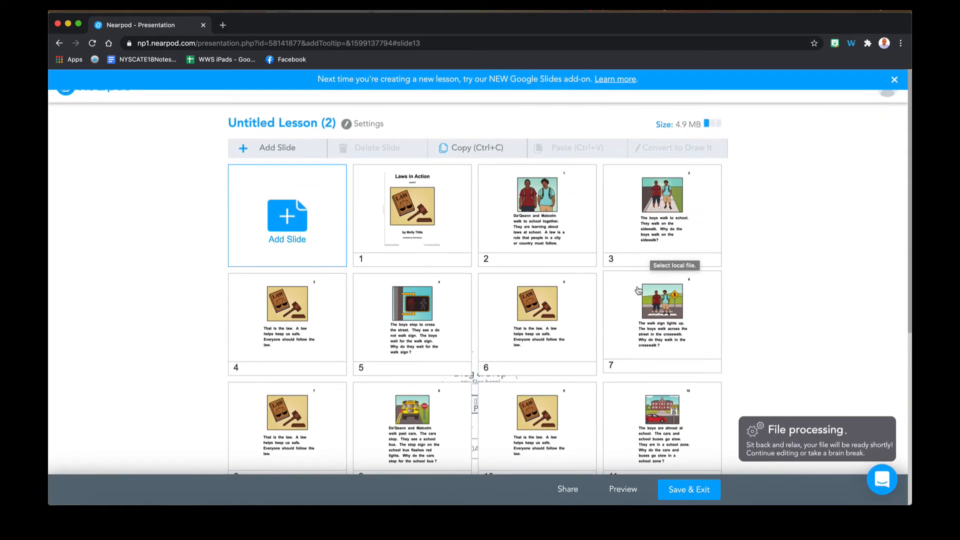
pyautogui.scroll(-6, 639, 290)
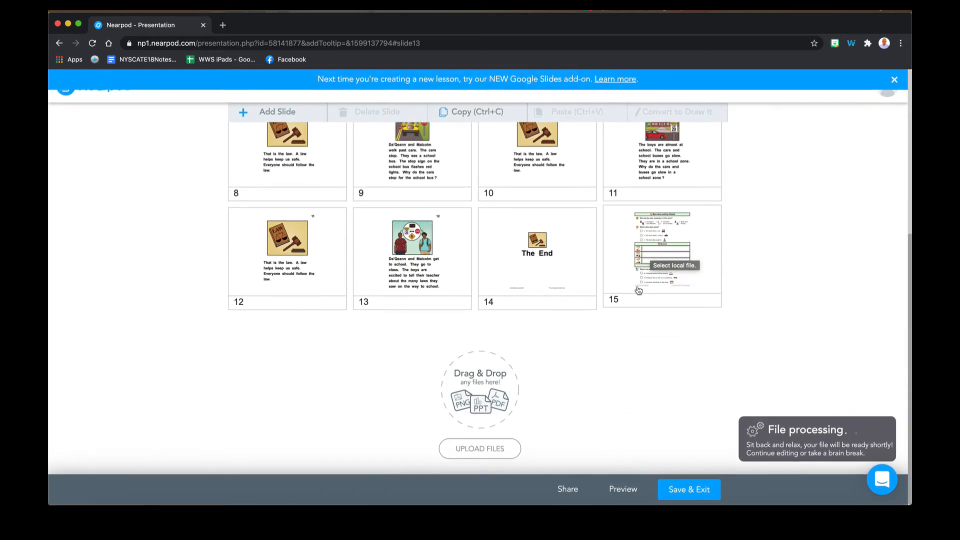
# Preview the lesson as a student, page from the Laws in Action title to slide 3 and back, and close the preview.
pyautogui.click(626, 489)
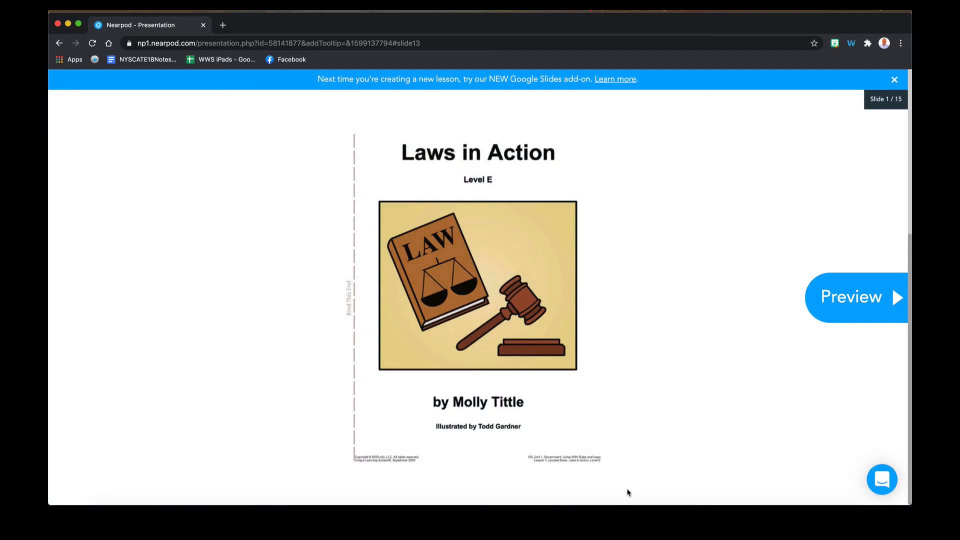
pyautogui.click(882, 311)
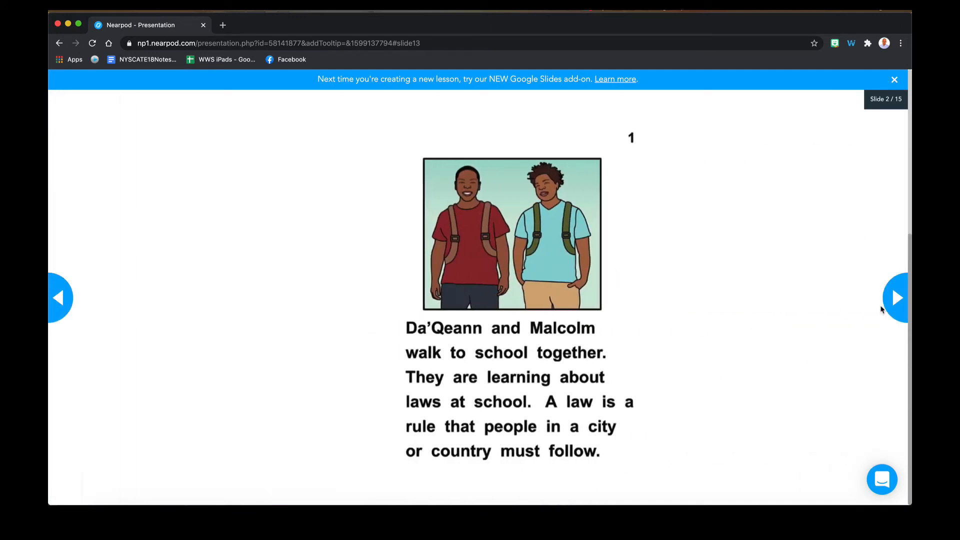
pyautogui.click(896, 299)
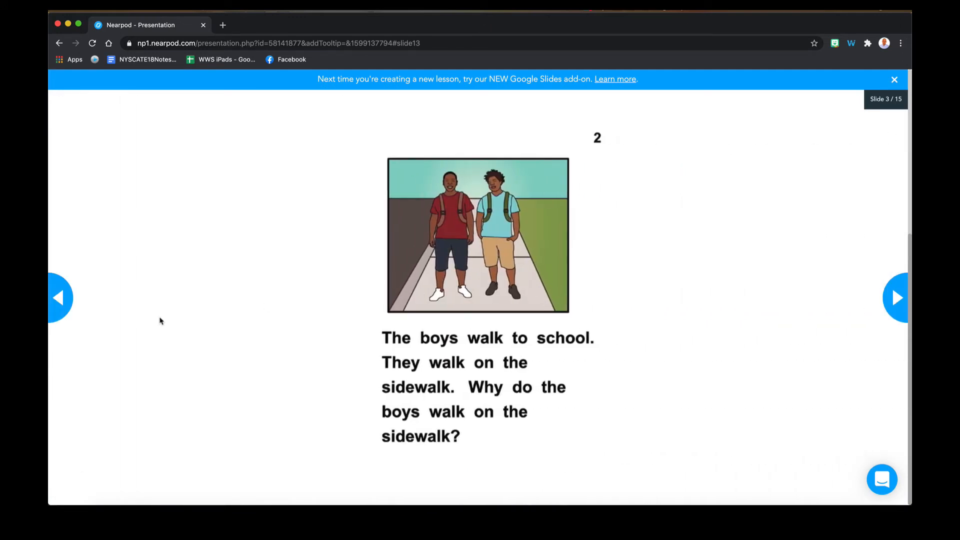
pyautogui.click(72, 299)
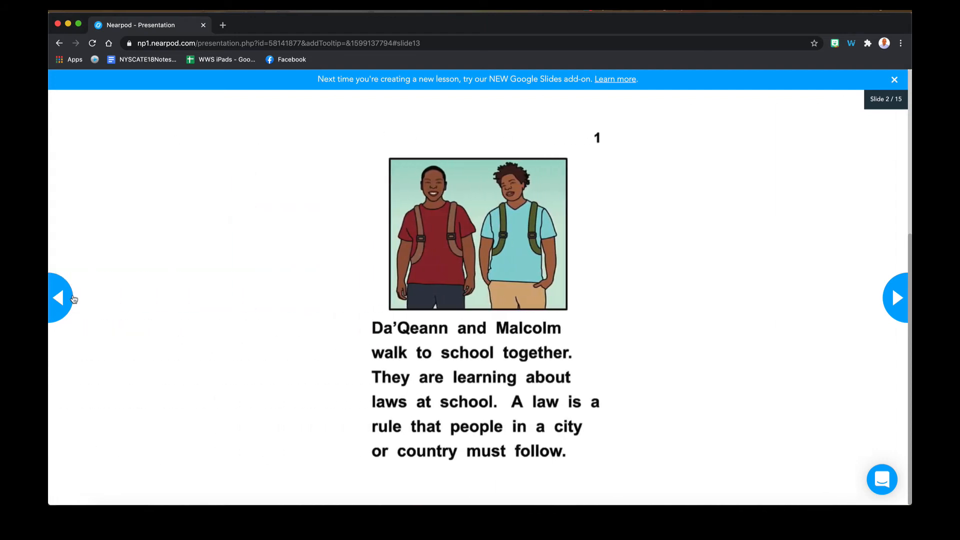
pyautogui.click(73, 298)
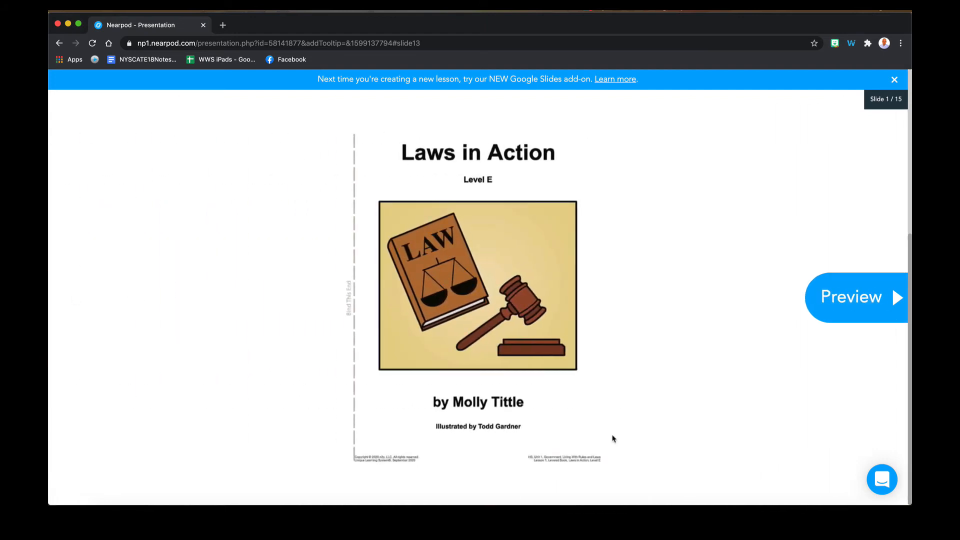
pyautogui.click(894, 81)
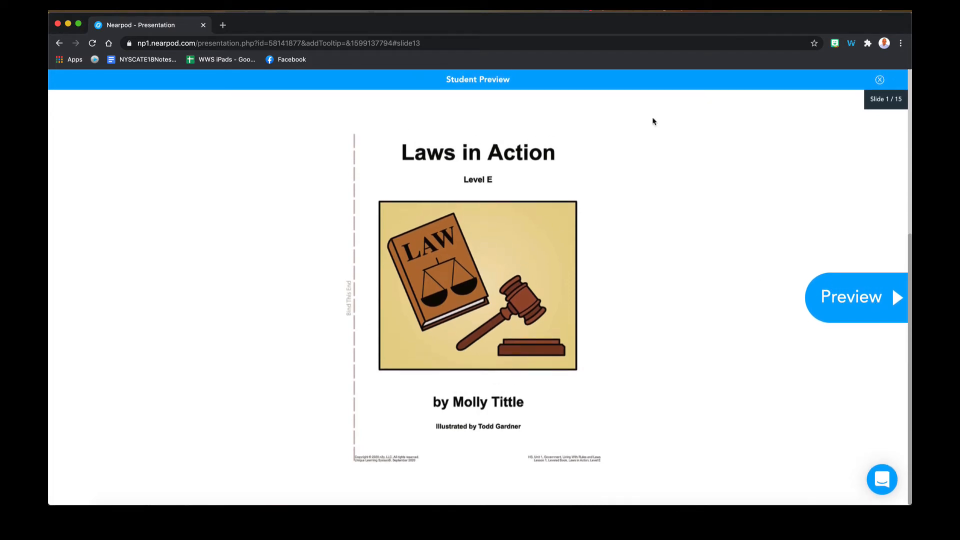
pyautogui.click(879, 80)
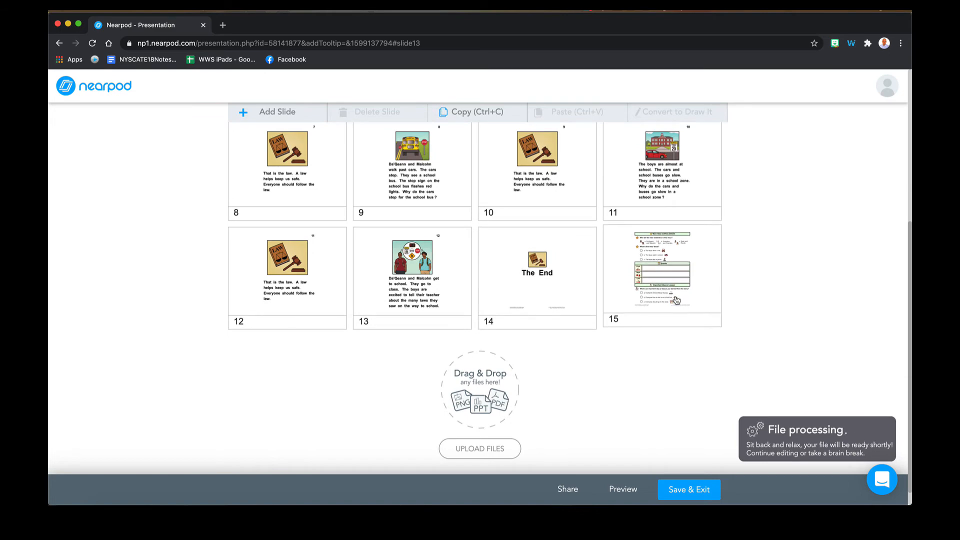
# Convert the worksheet on slide 15 to a Draw It activity, keeping a copy of the original slide.
pyautogui.click(677, 300)
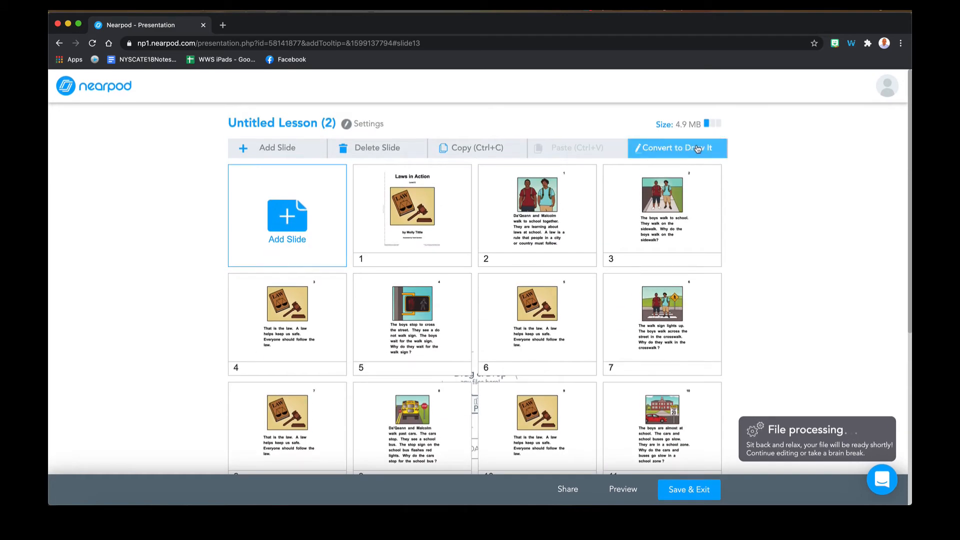
pyautogui.click(697, 148)
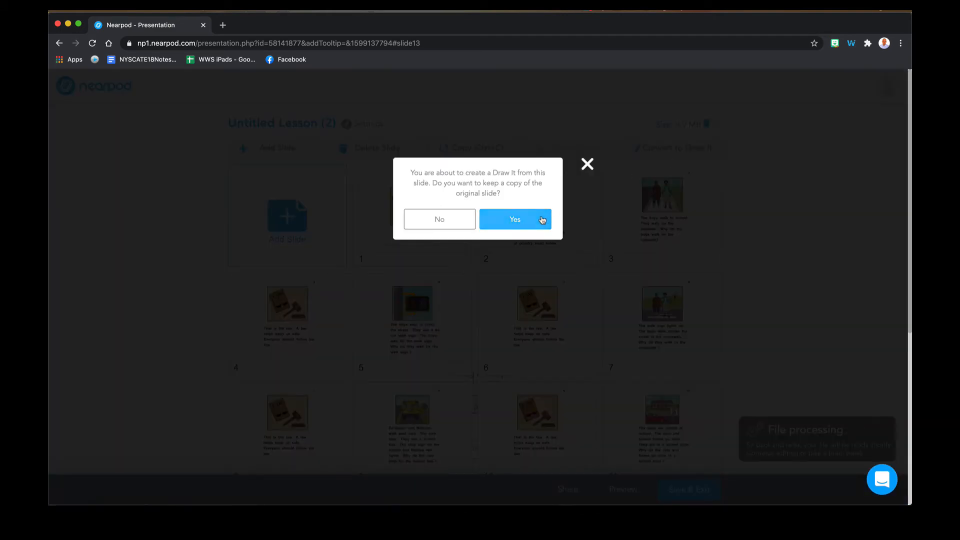
pyautogui.click(543, 218)
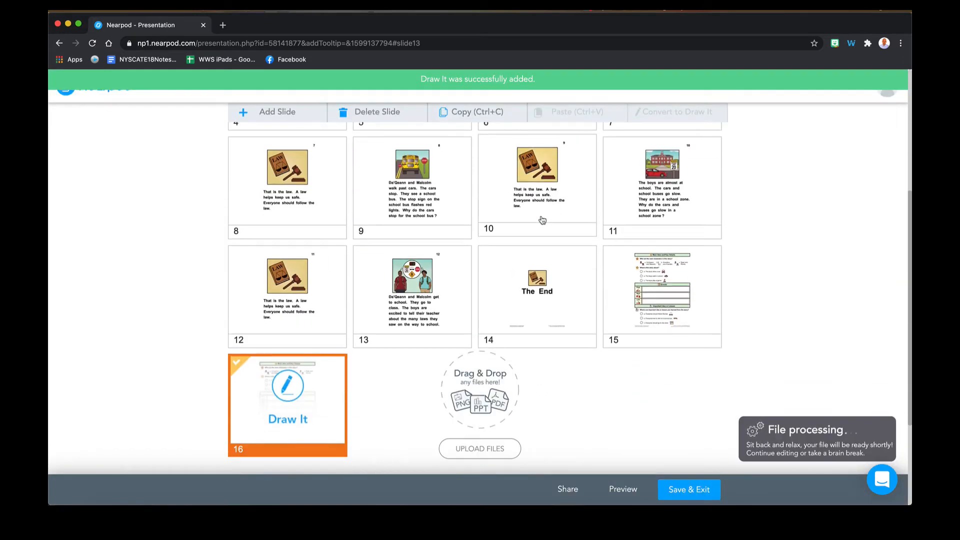
# Preview the Draw It slide as a student and try the blue pen with freehand strokes over the first two questions.
pyautogui.click(611, 487)
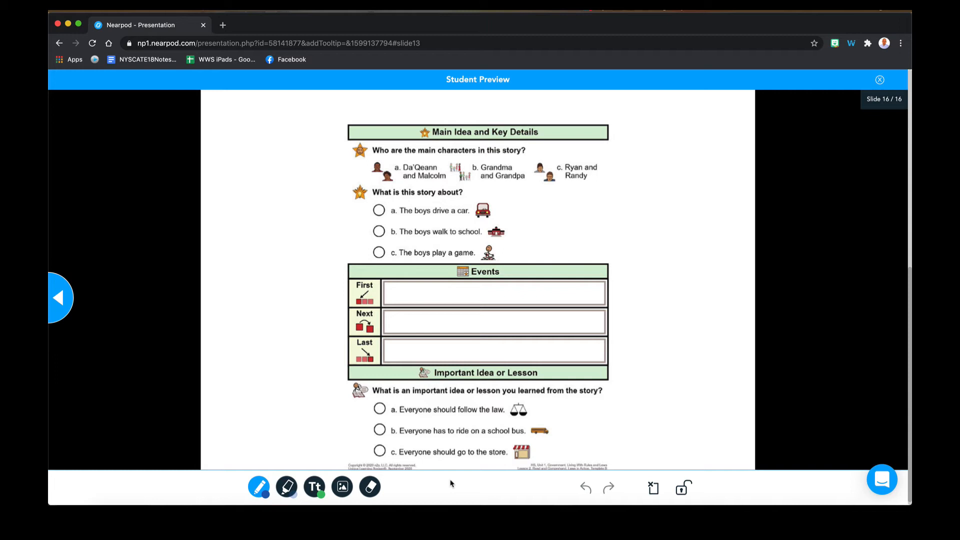
pyautogui.click(258, 487)
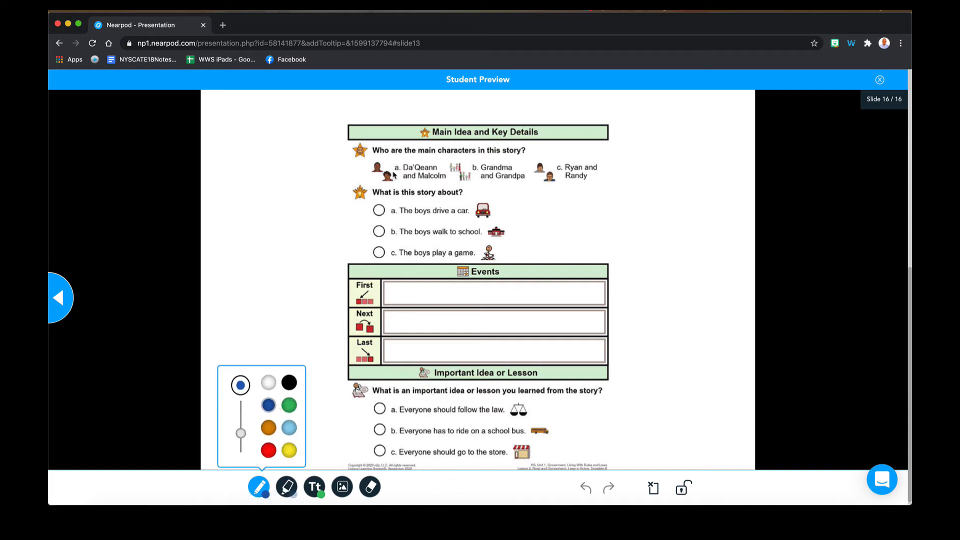
pyautogui.moveTo(362, 196)
pyautogui.mouseDown()
pyautogui.moveTo(399, 207)
pyautogui.moveTo(390, 182)
pyautogui.moveTo(407, 130)
pyautogui.moveTo(442, 192)
pyautogui.mouseUp()
pyautogui.moveTo(257, 482)
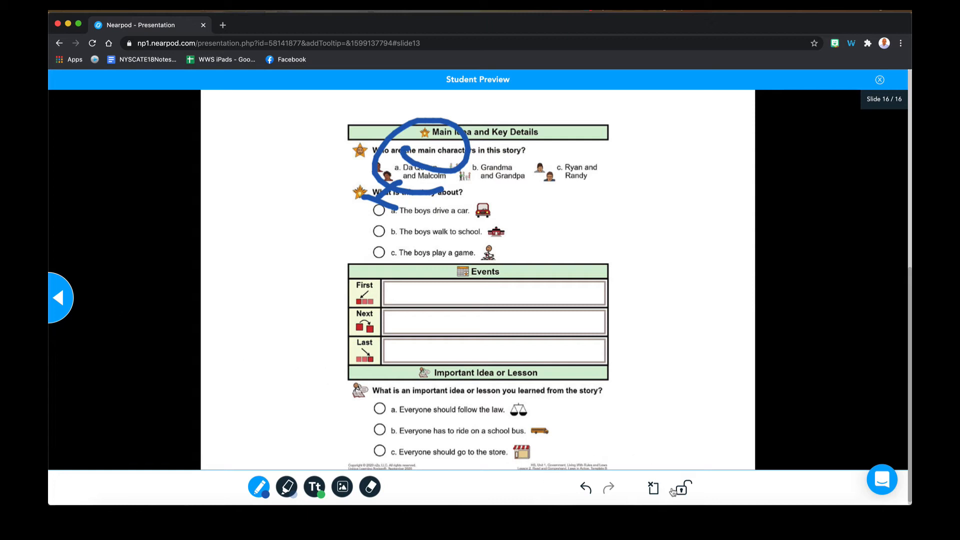
# Page back through the student preview to slide 11, return to the Draw It slide 16, and close the preview.
pyautogui.click(71, 304)
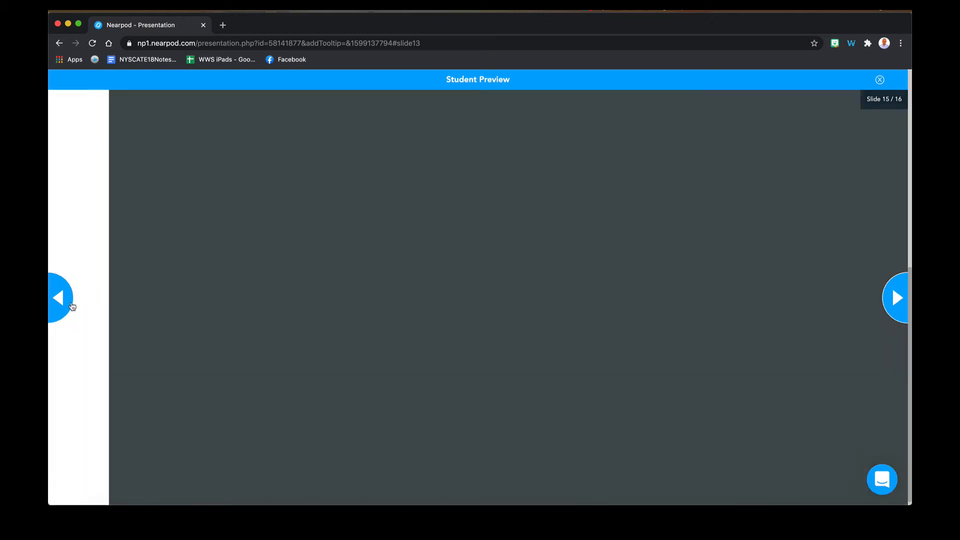
pyautogui.click(72, 305)
pyautogui.click(71, 305)
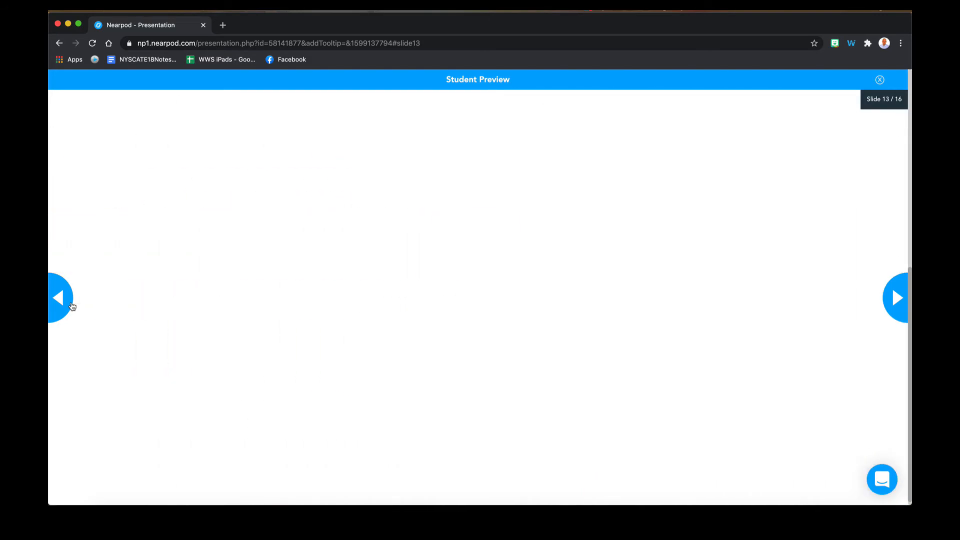
pyautogui.click(71, 305)
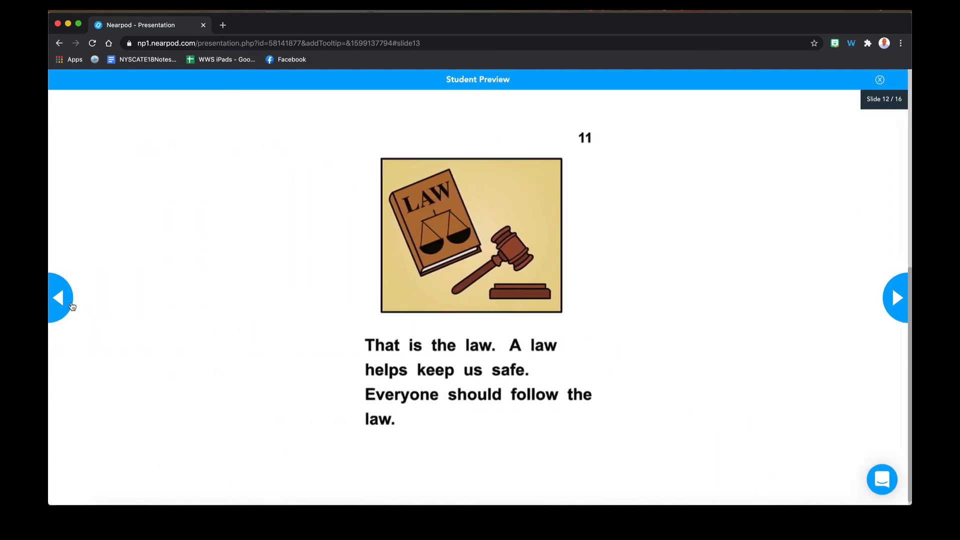
pyautogui.click(71, 305)
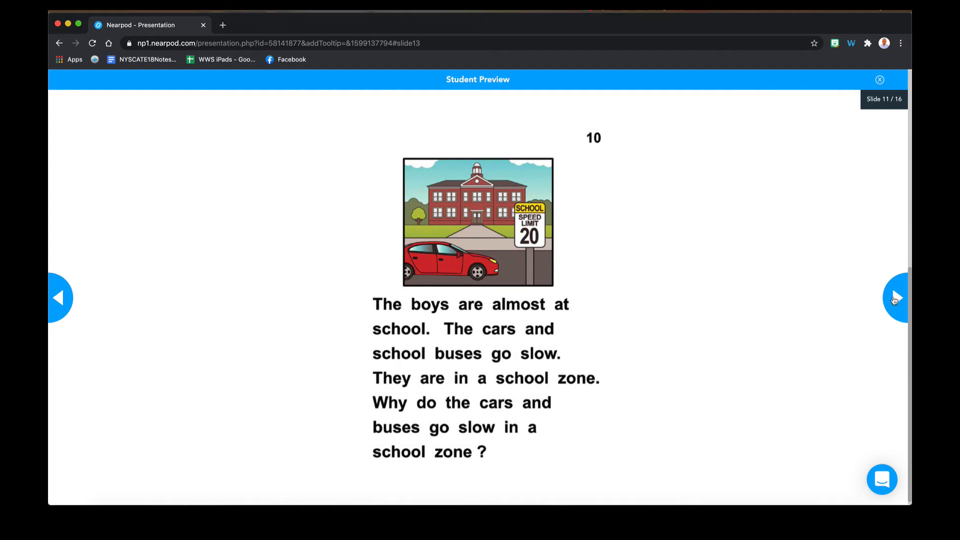
pyautogui.click(895, 299)
pyautogui.click(896, 299)
pyautogui.click(895, 299)
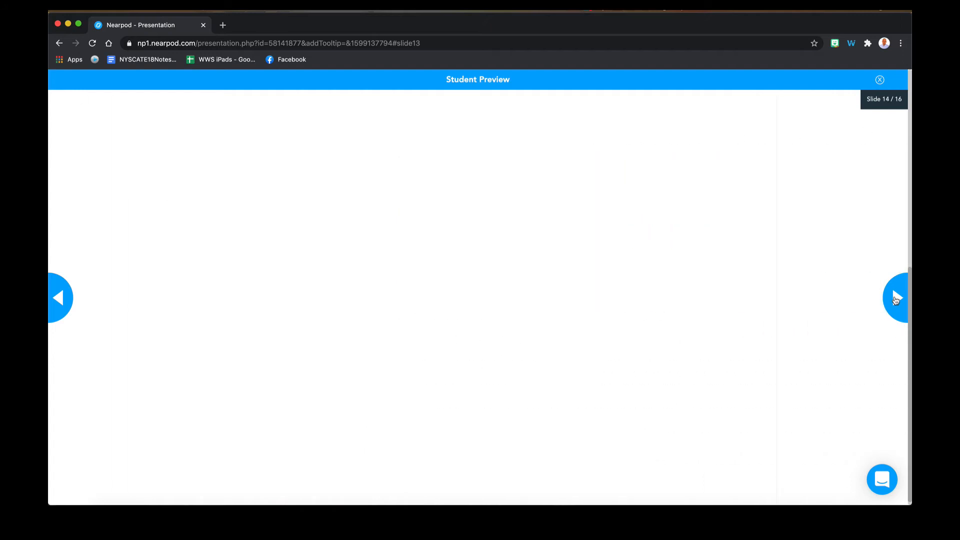
pyautogui.click(895, 299)
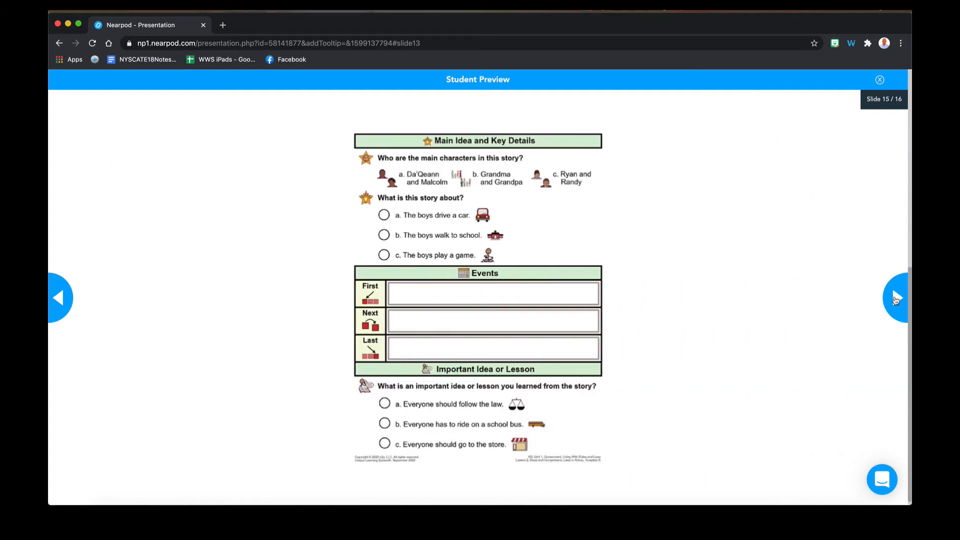
pyautogui.click(895, 299)
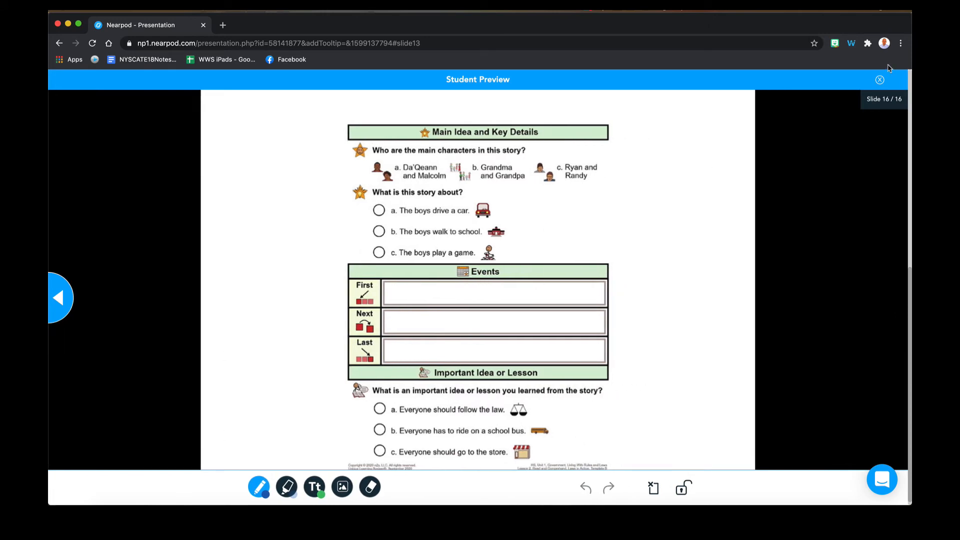
pyautogui.click(880, 80)
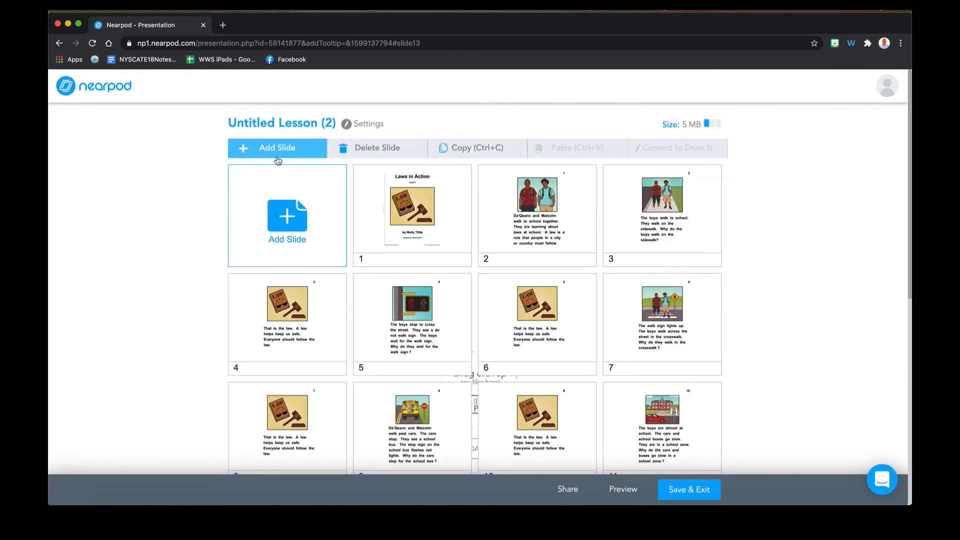
# Add a Matching Pairs activity as a new slide in the lesson.
pyautogui.click(277, 150)
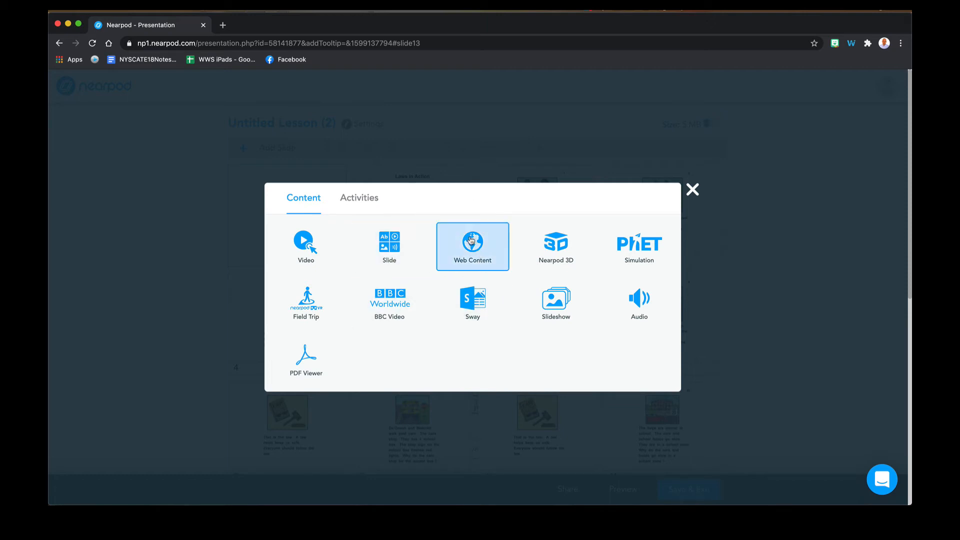
pyautogui.click(350, 196)
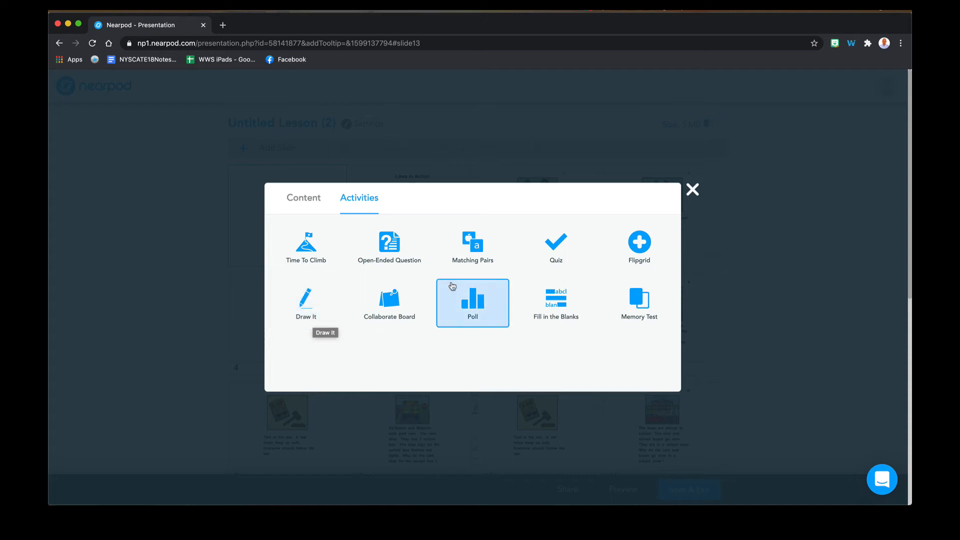
pyautogui.click(463, 255)
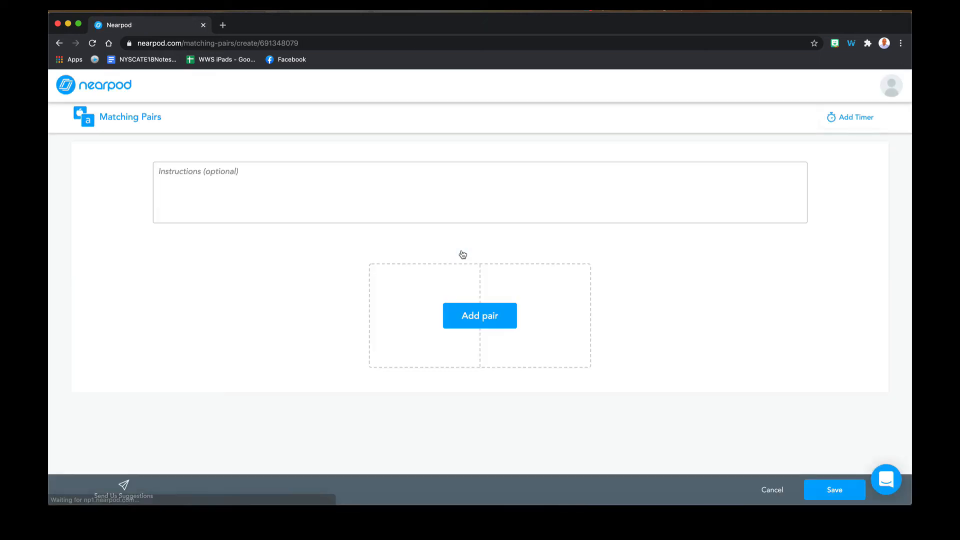
# Create the first matching pair with the text "laws" and "keep you safe".
pyautogui.click(474, 317)
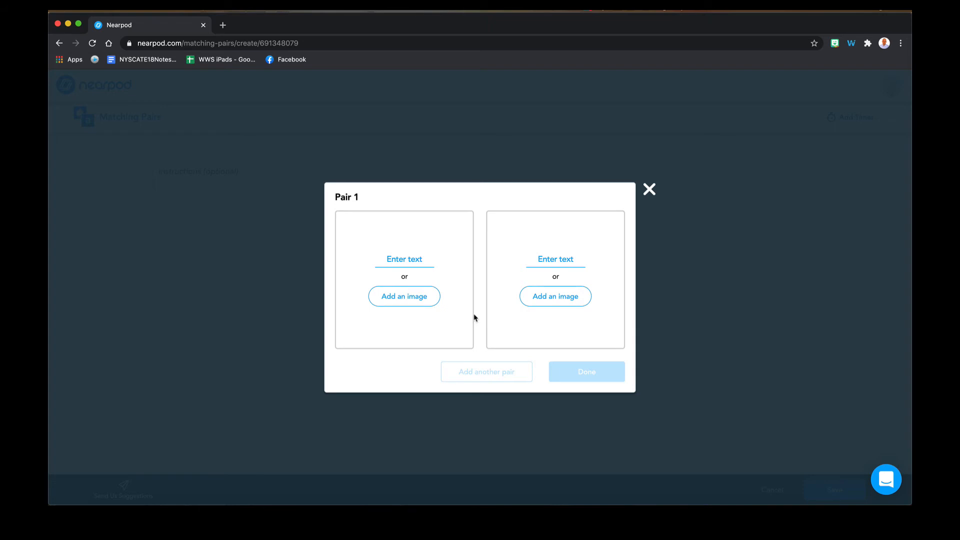
pyautogui.click(425, 258)
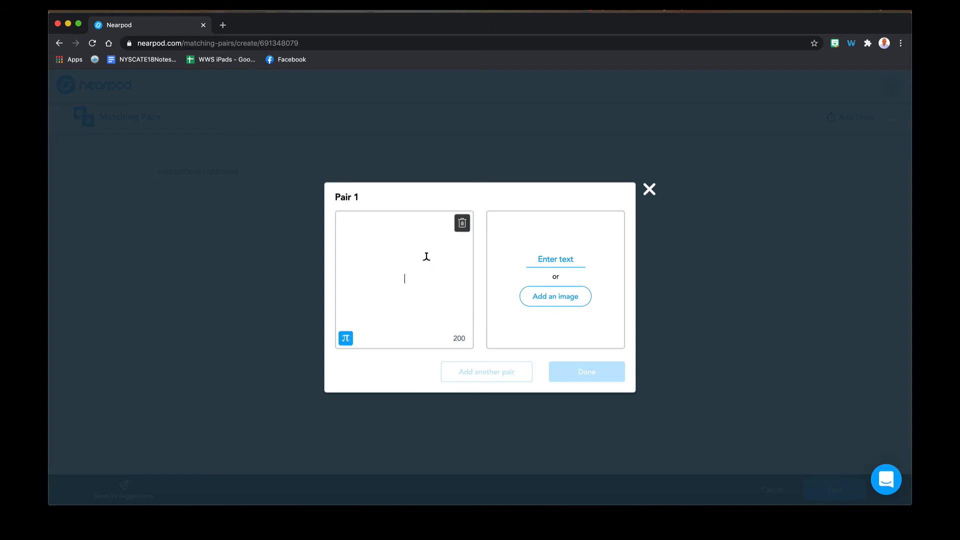
pyautogui.write('laws')
pyautogui.click(550, 253)
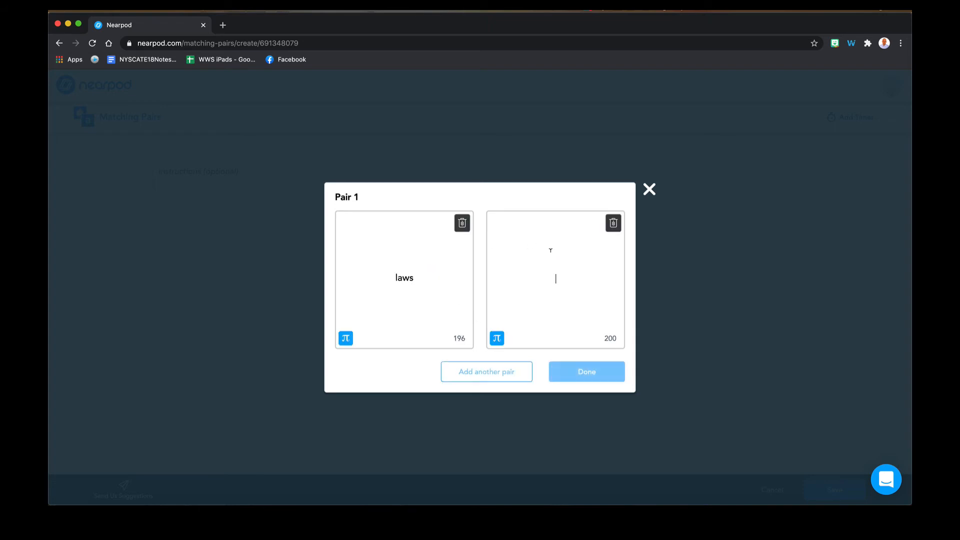
pyautogui.write('keep you safe')
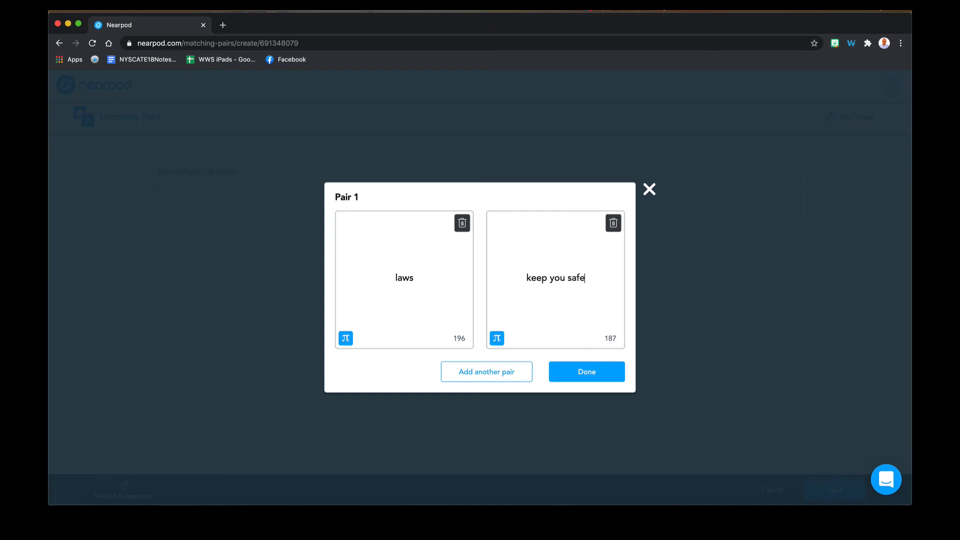
# Add a second matching pair with the text "school zone" and "slow down", and finish adding pairs.
pyautogui.click(527, 373)
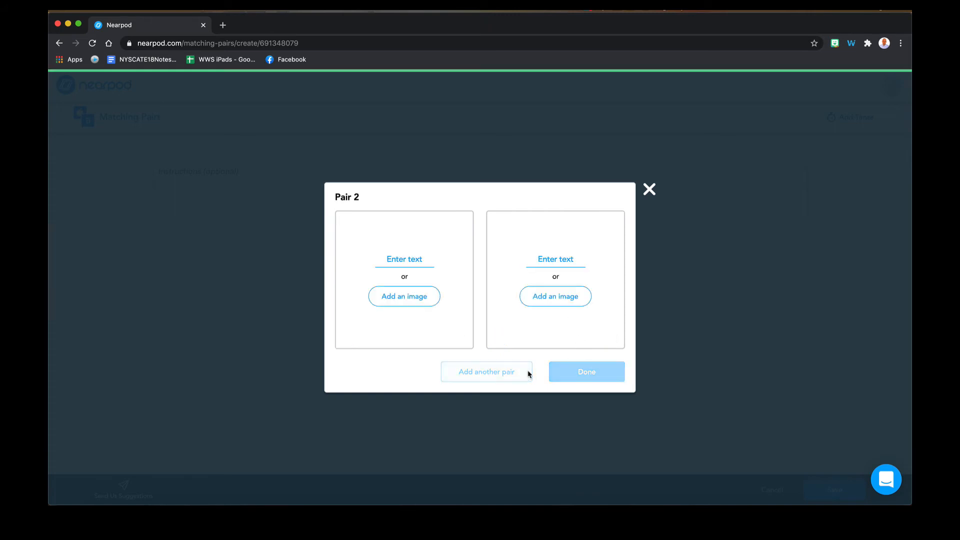
pyautogui.click(411, 259)
pyautogui.write('school zone')
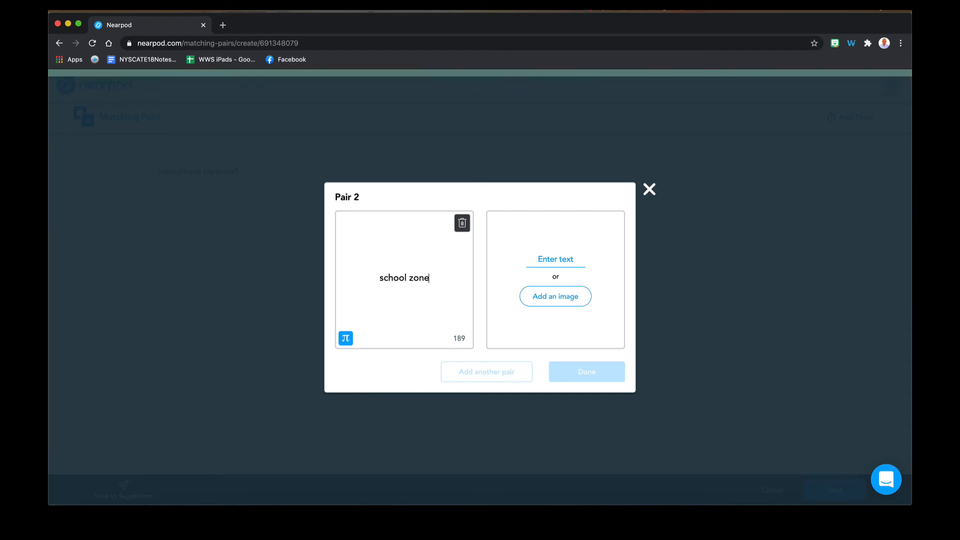
pyautogui.click(550, 256)
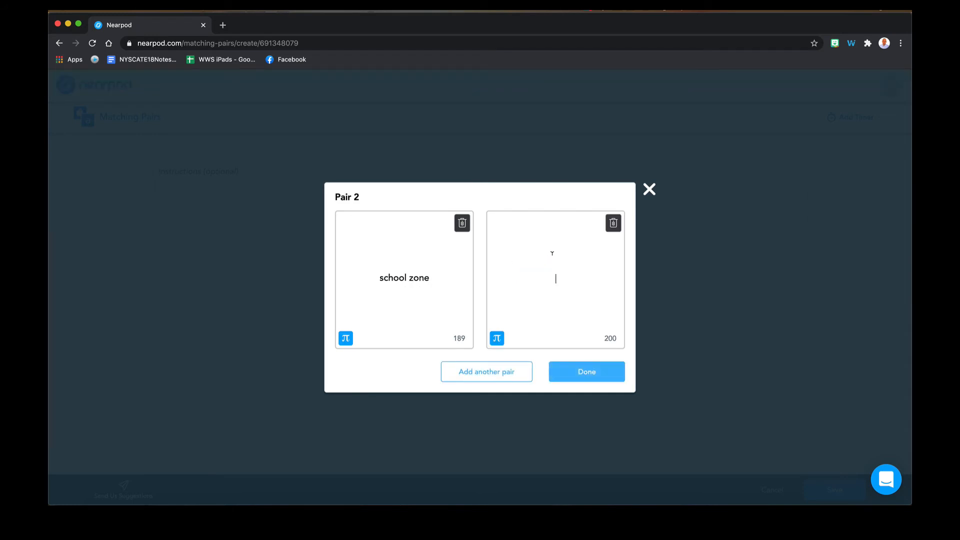
pyautogui.write('slow down')
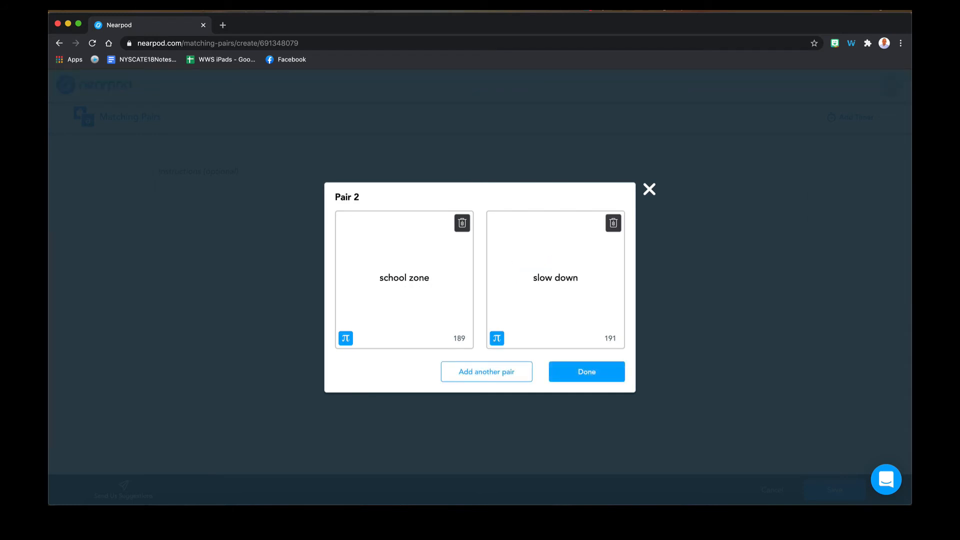
pyautogui.click(602, 377)
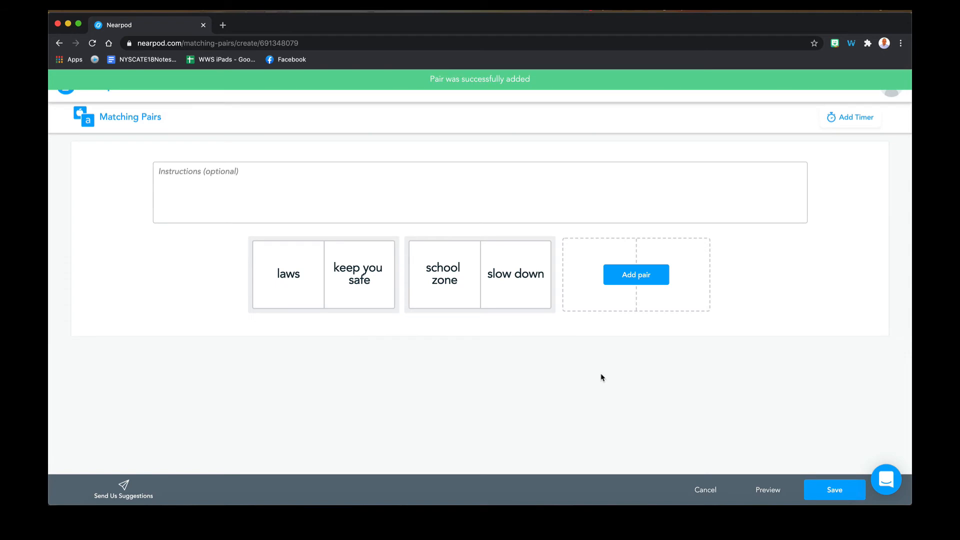
# Save the Matching Pairs activity to the lesson and show its slide after the Draw It slide.
pyautogui.click(831, 487)
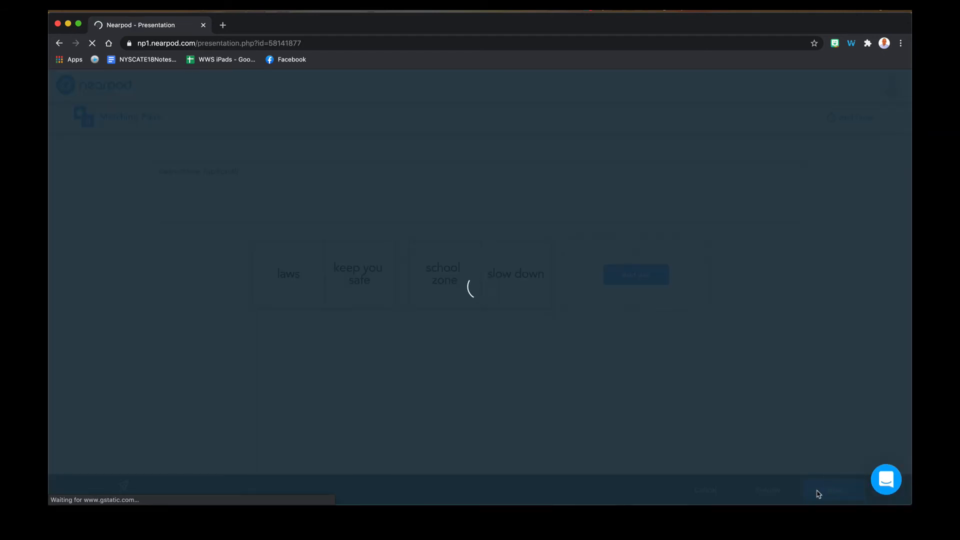
pyautogui.scroll(-3, 798, 362)
pyautogui.scroll(-5, 797, 362)
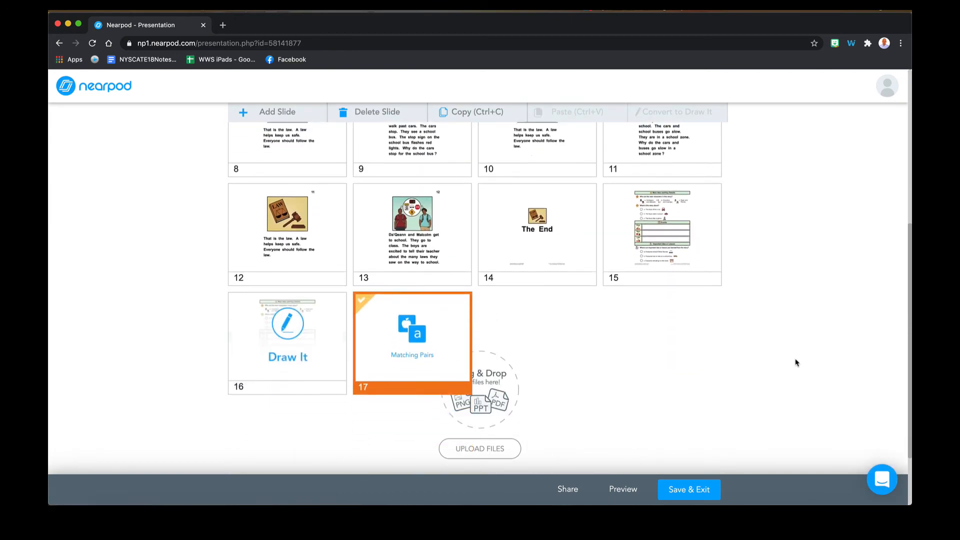
# Open the student preview from slide 13 and advance past the Draw It slide to the Matching Pairs slide.
pyautogui.scroll(8, 797, 362)
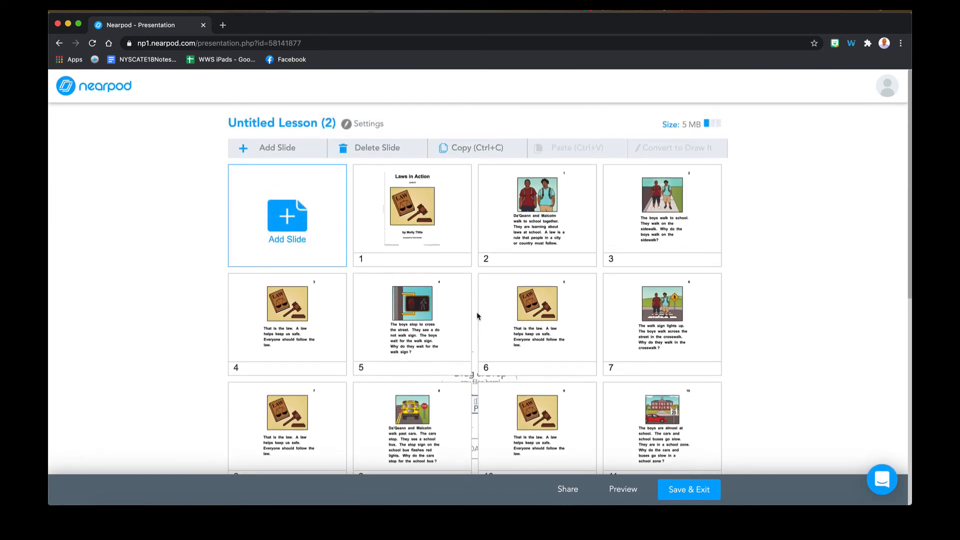
pyautogui.scroll(-5, 476, 315)
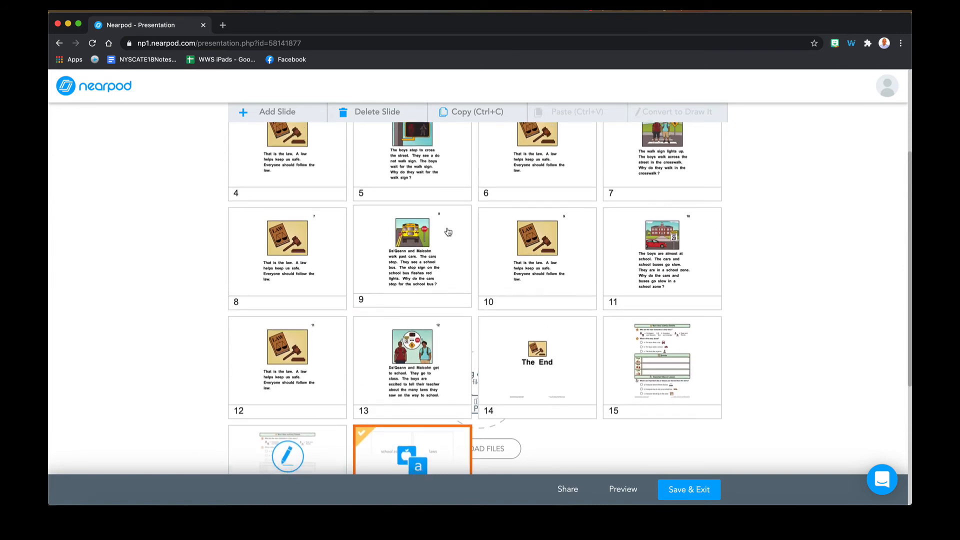
pyautogui.click(448, 231)
pyautogui.click(615, 494)
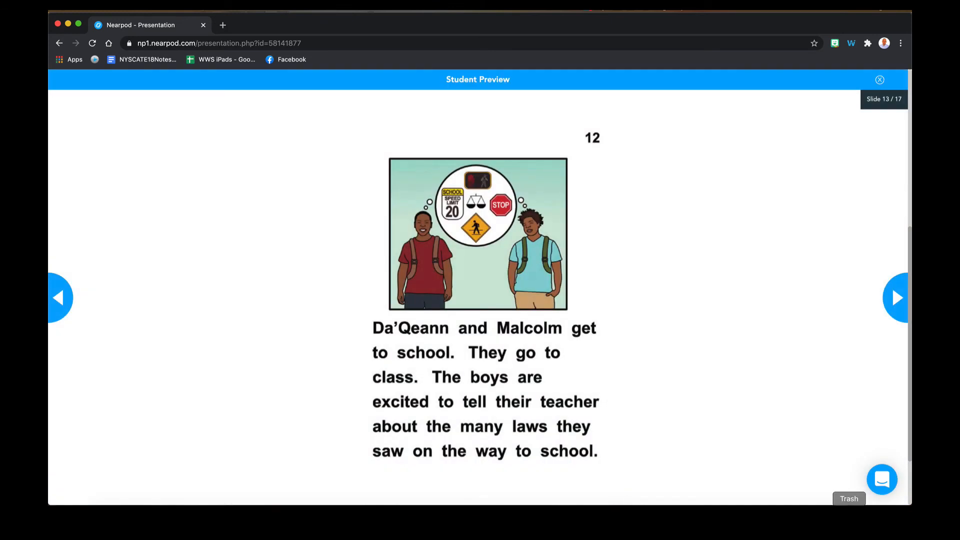
pyautogui.click(896, 320)
pyautogui.click(895, 320)
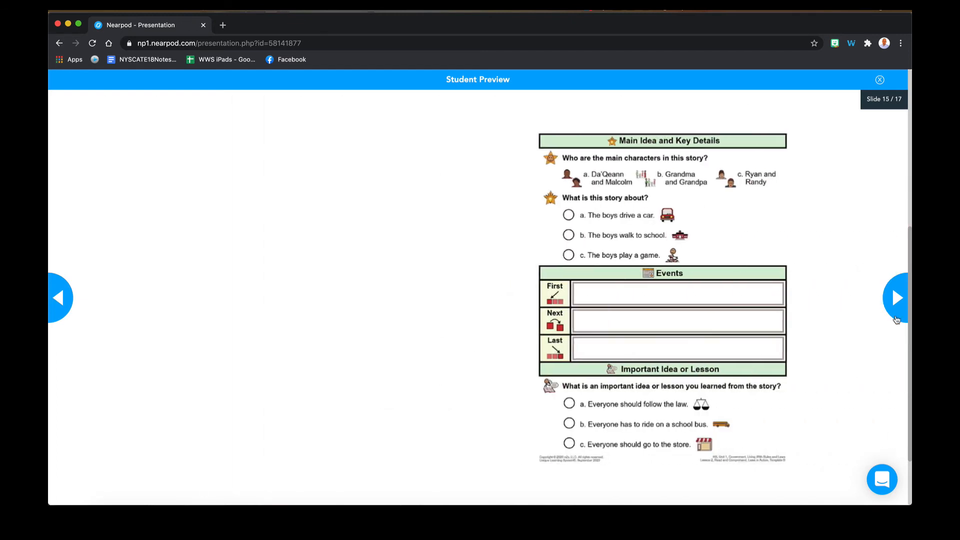
pyautogui.click(896, 320)
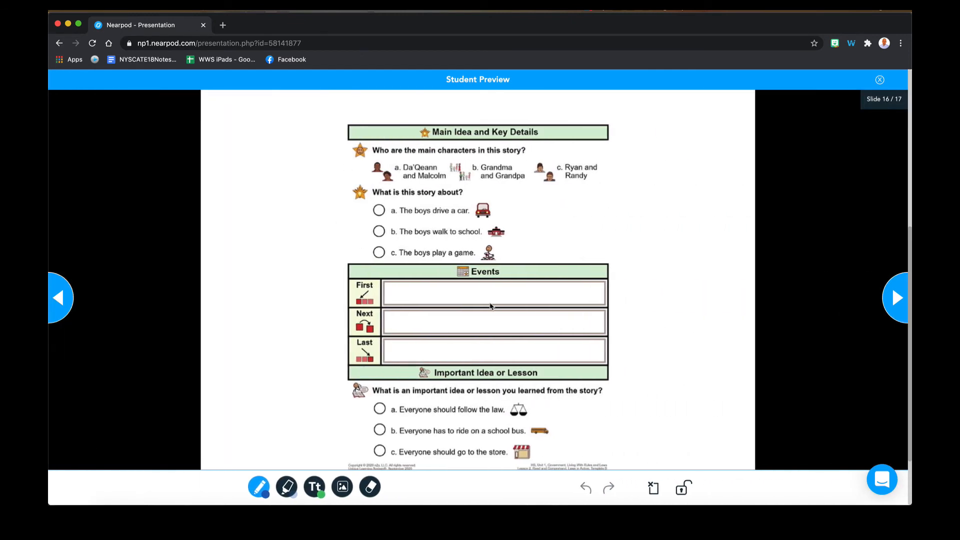
pyautogui.click(897, 298)
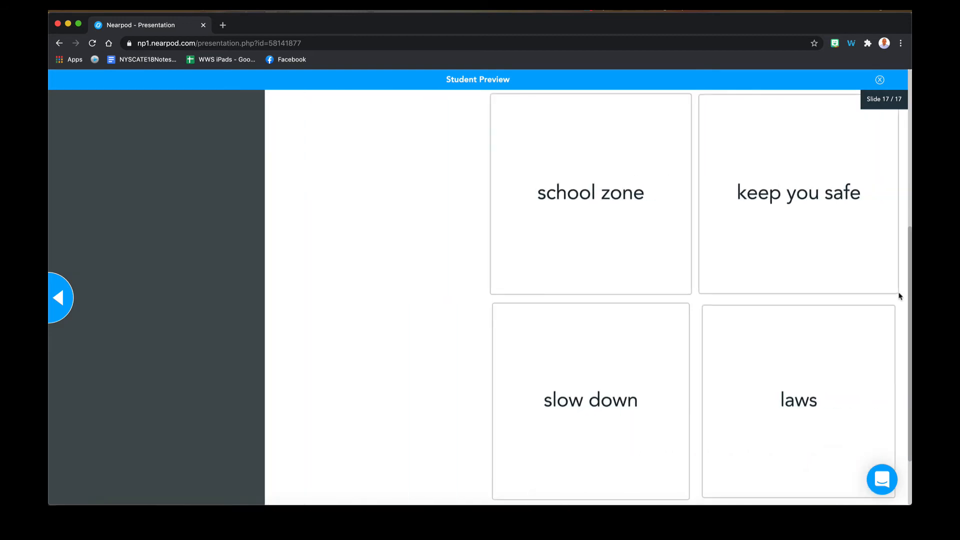
# In the preview, match "school zone" with "slow down" and "keep you safe" with "laws", then return to the Draw It slide and exit.
pyautogui.moveTo(434, 239)
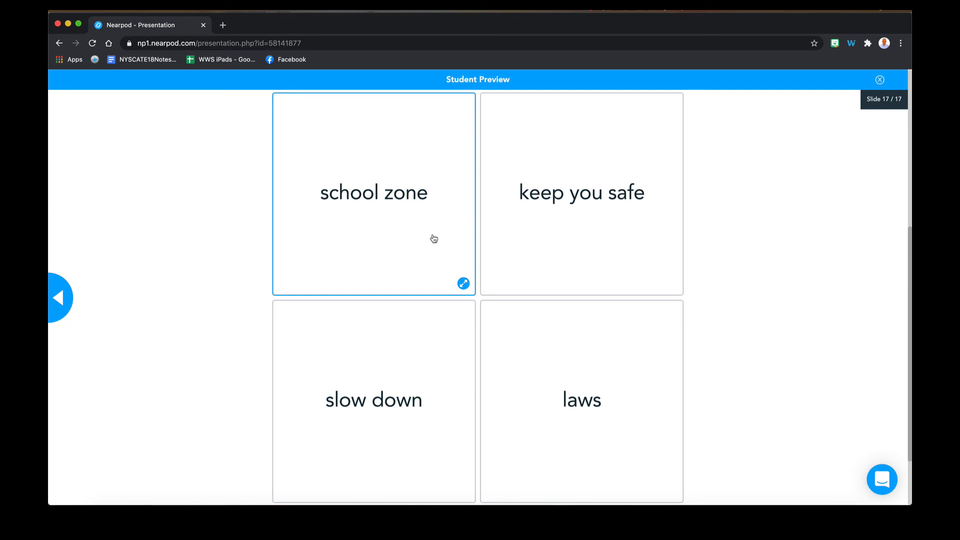
pyautogui.click(434, 239)
pyautogui.click(407, 346)
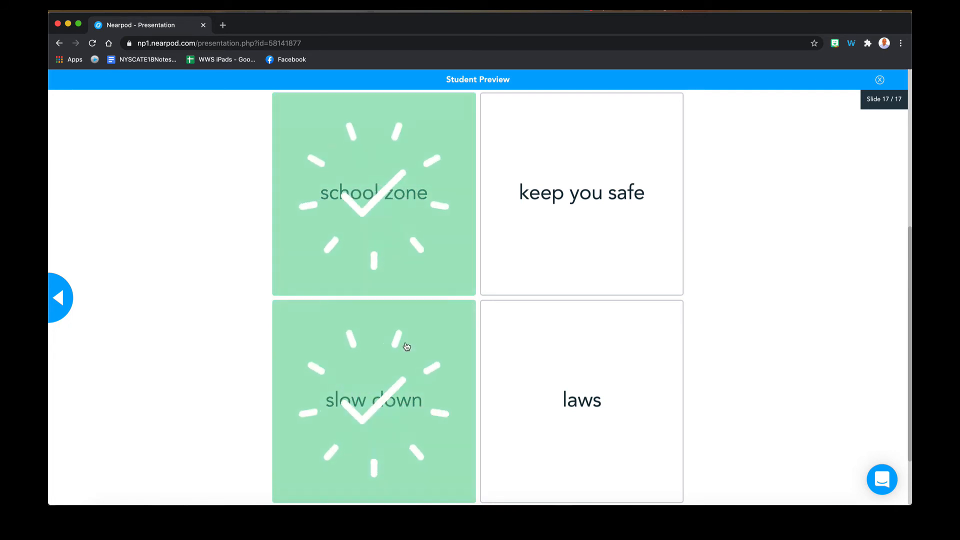
pyautogui.click(574, 225)
pyautogui.click(573, 349)
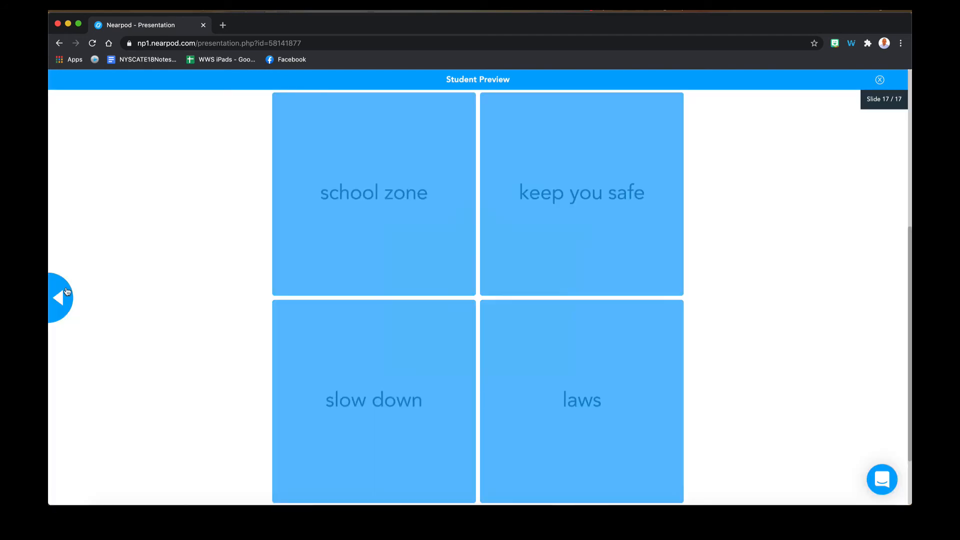
pyautogui.click(60, 298)
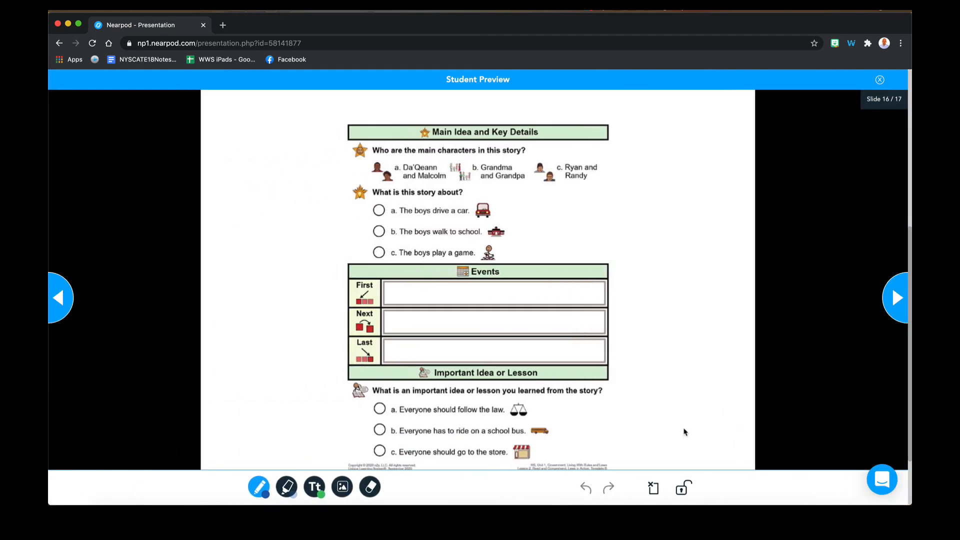
pyautogui.click(880, 80)
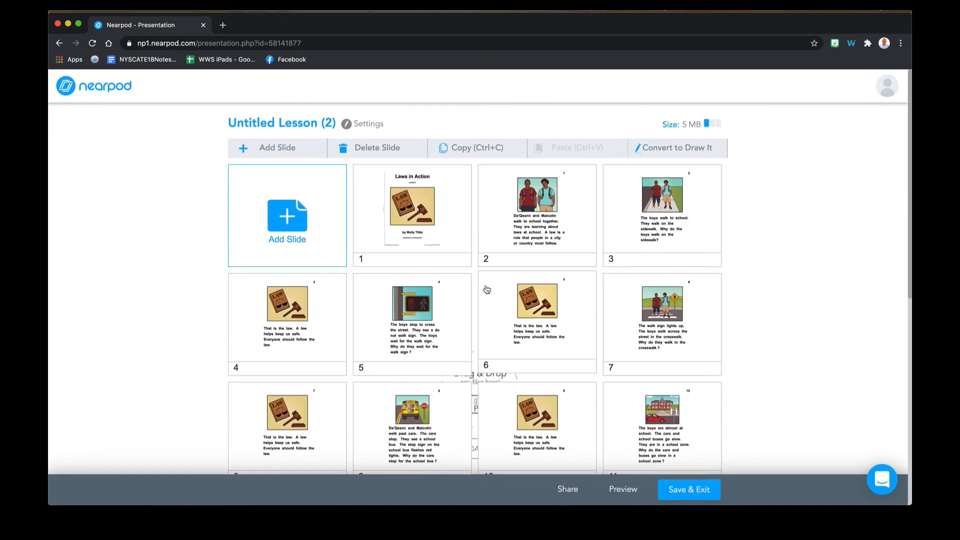
# Review the content and activity types available for a new slide, then close the chooser without adding one.
pyautogui.scroll(-6, 487, 290)
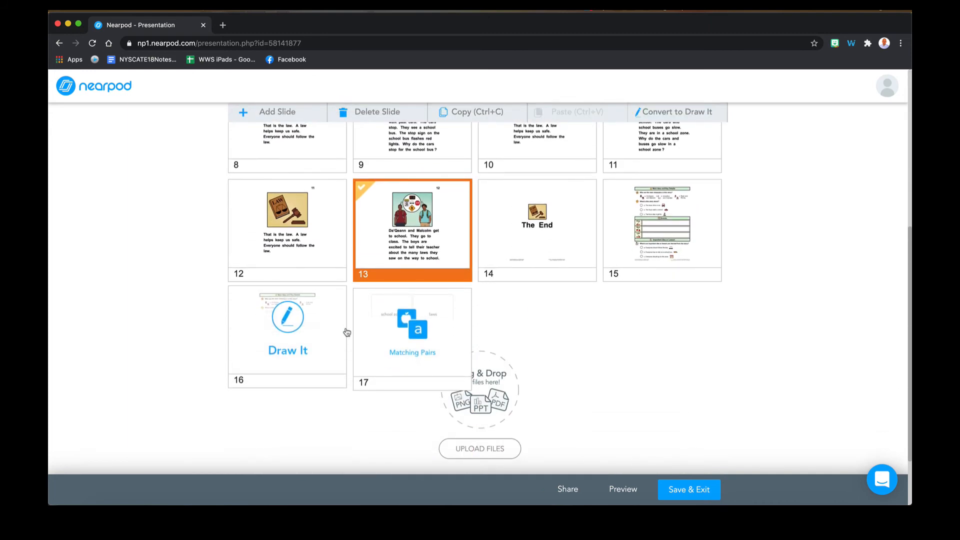
pyautogui.scroll(8, 346, 300)
pyautogui.click(283, 185)
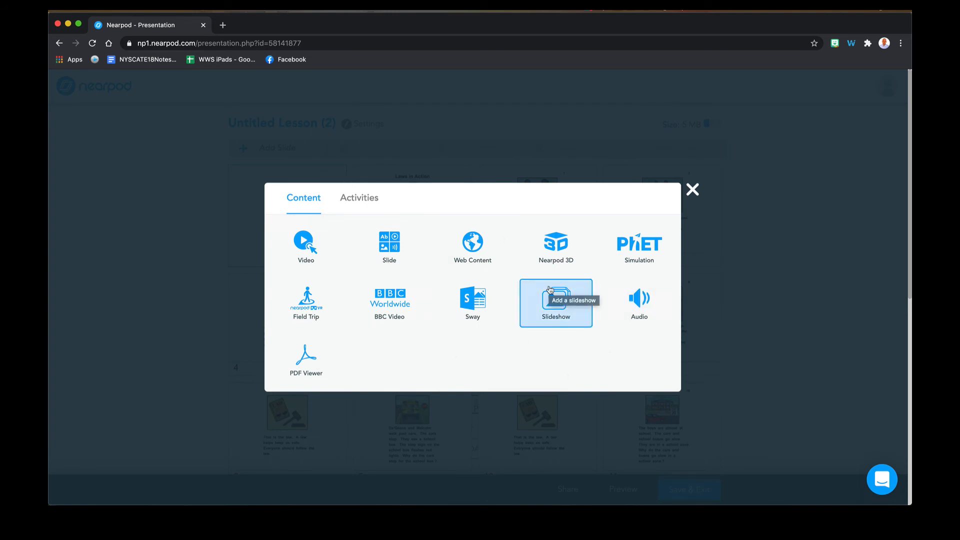
pyautogui.click(359, 198)
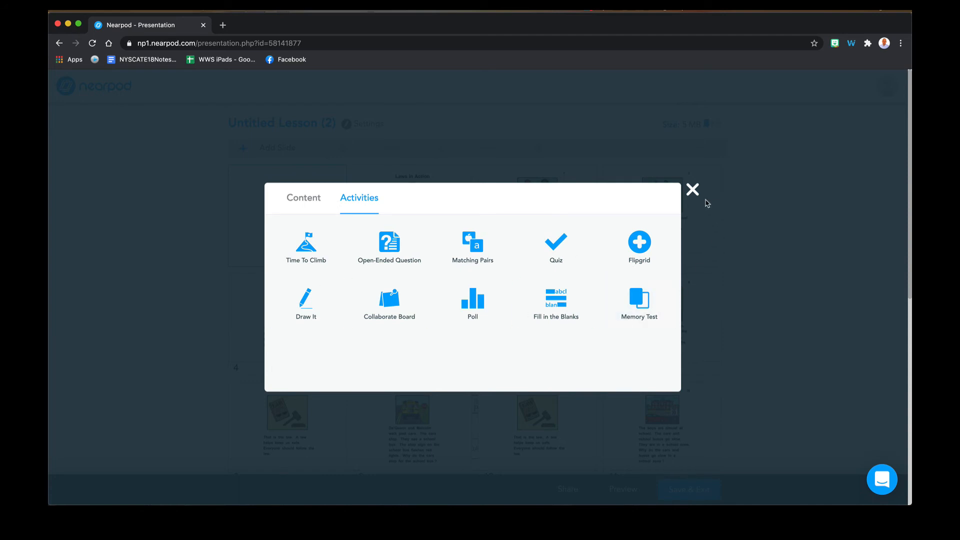
pyautogui.click(692, 189)
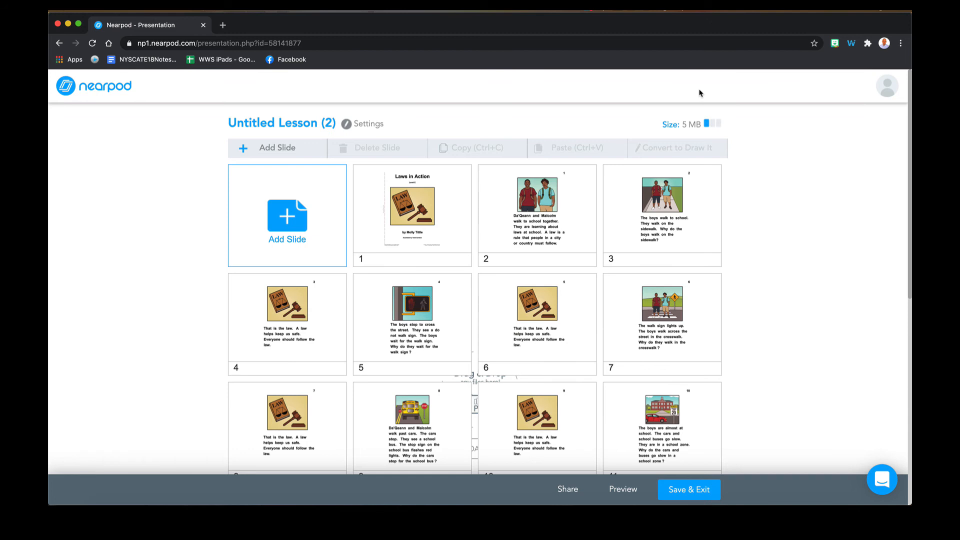
# Save the lesson under the title "Test" and exit to the library.
pyautogui.scroll(-3, 606, 187)
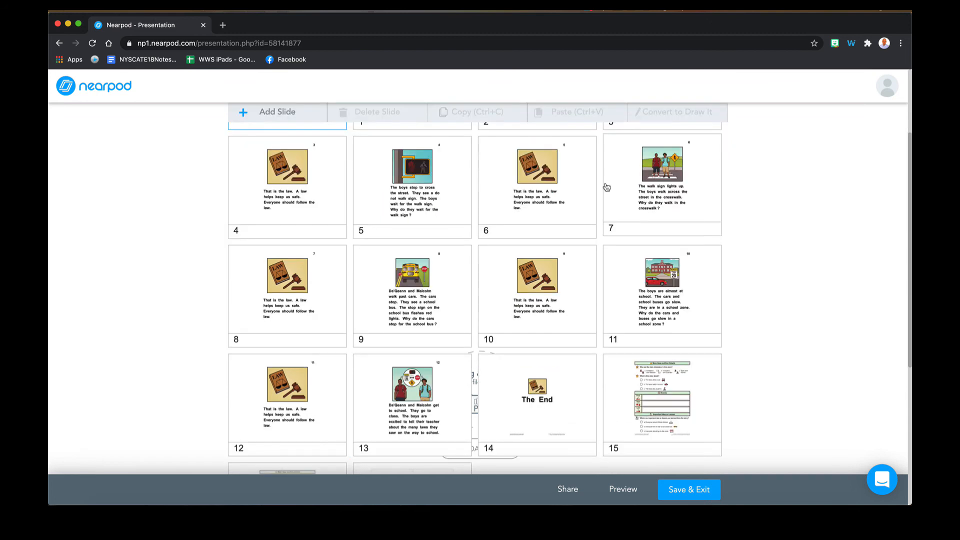
pyautogui.scroll(1, 710, 350)
pyautogui.click(683, 488)
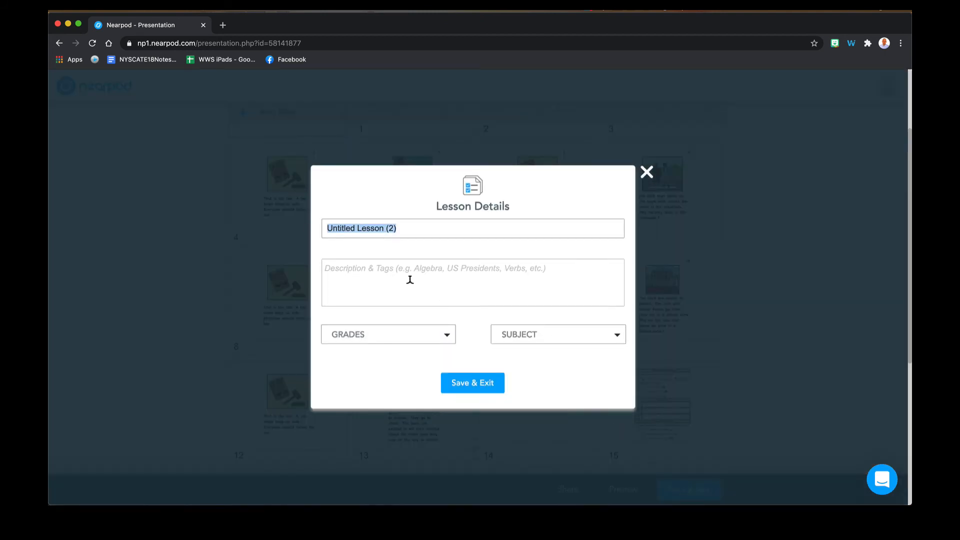
pyautogui.write('Test')
pyautogui.click(449, 385)
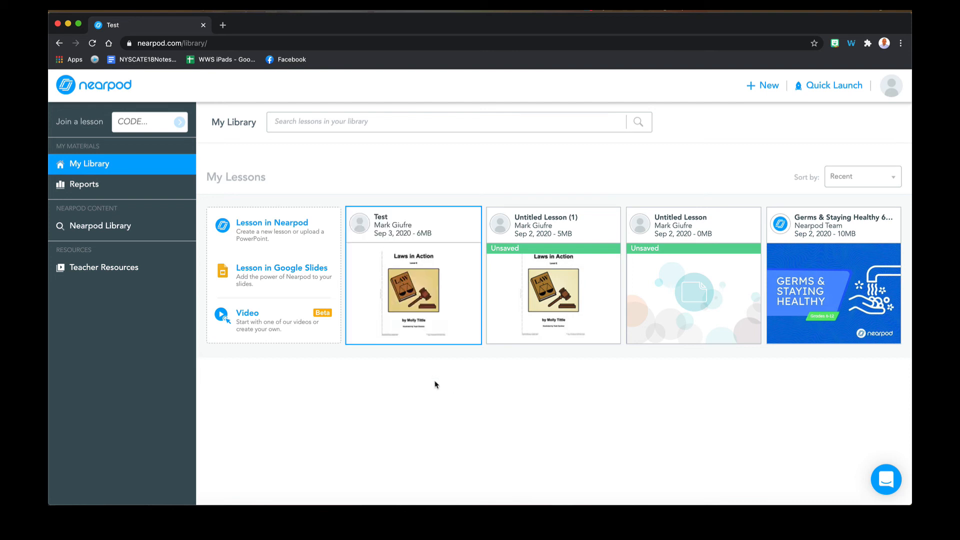
# Launch the Test lesson as a Live Participation session, dismiss its join code, and leave the session for the library.
pyautogui.moveTo(434, 340)
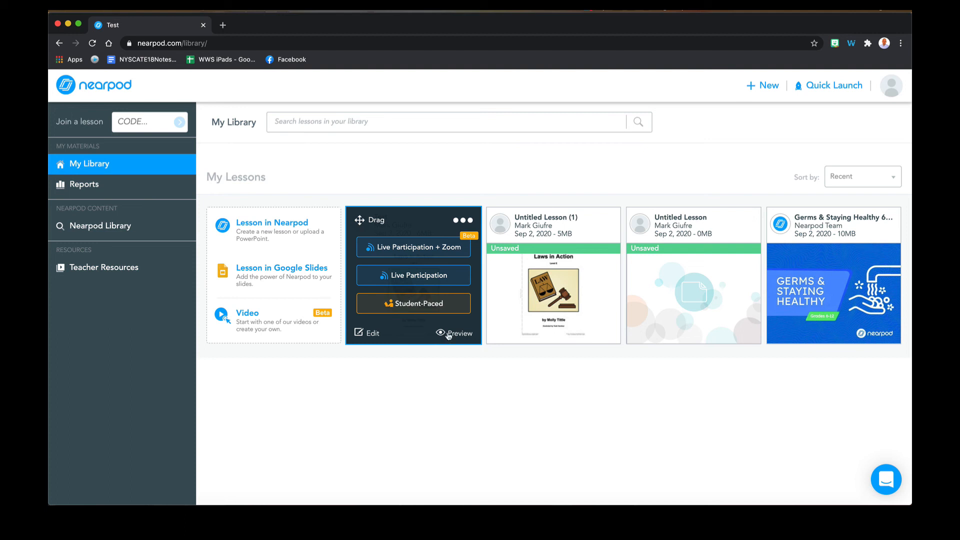
pyautogui.click(455, 284)
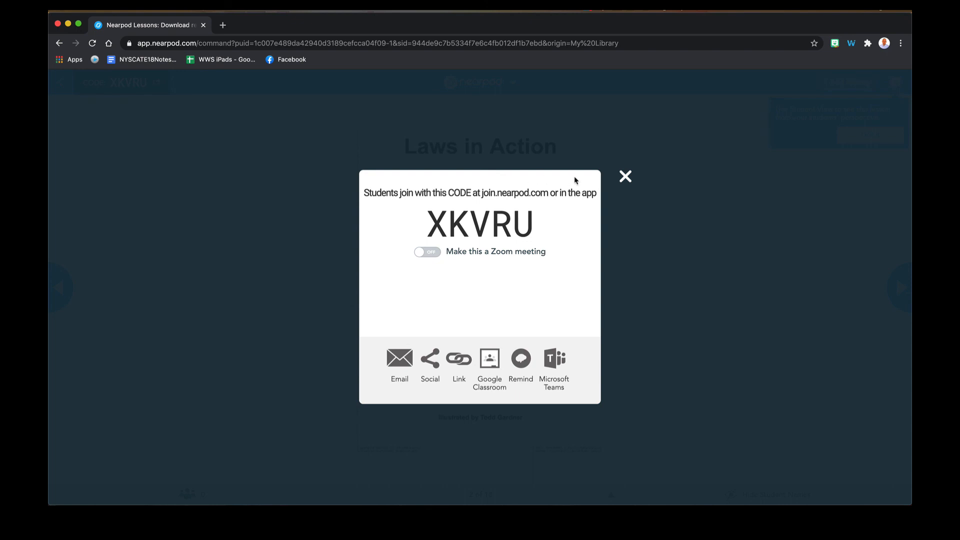
pyautogui.click(626, 177)
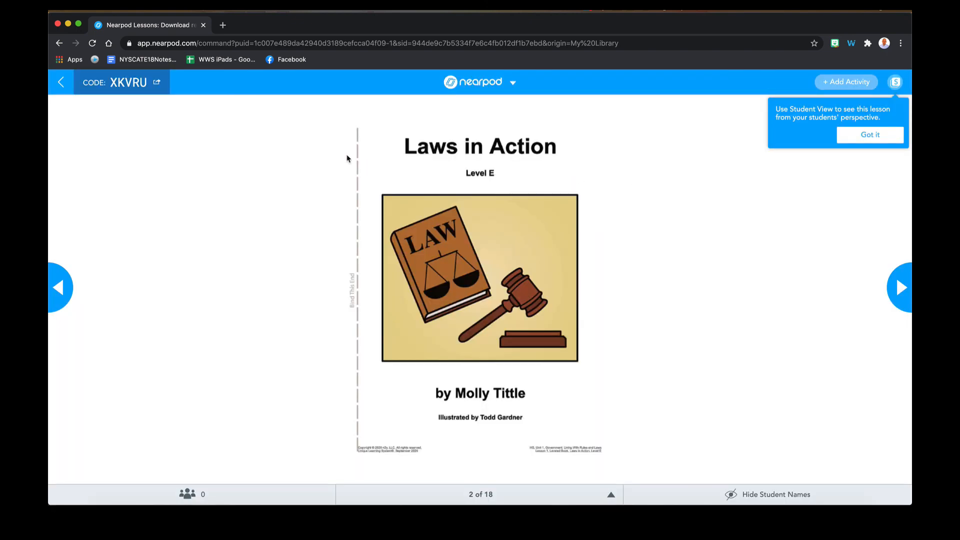
pyautogui.click(54, 83)
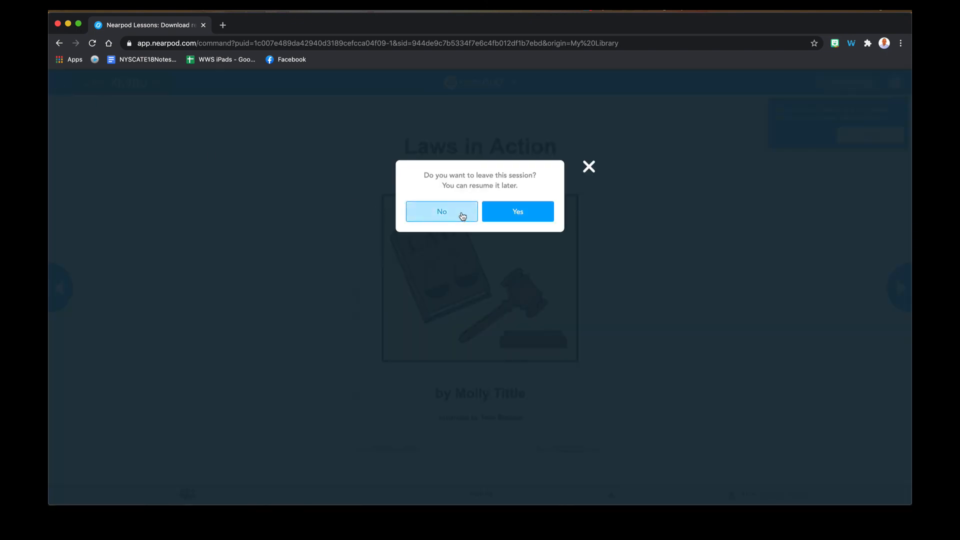
pyautogui.click(490, 218)
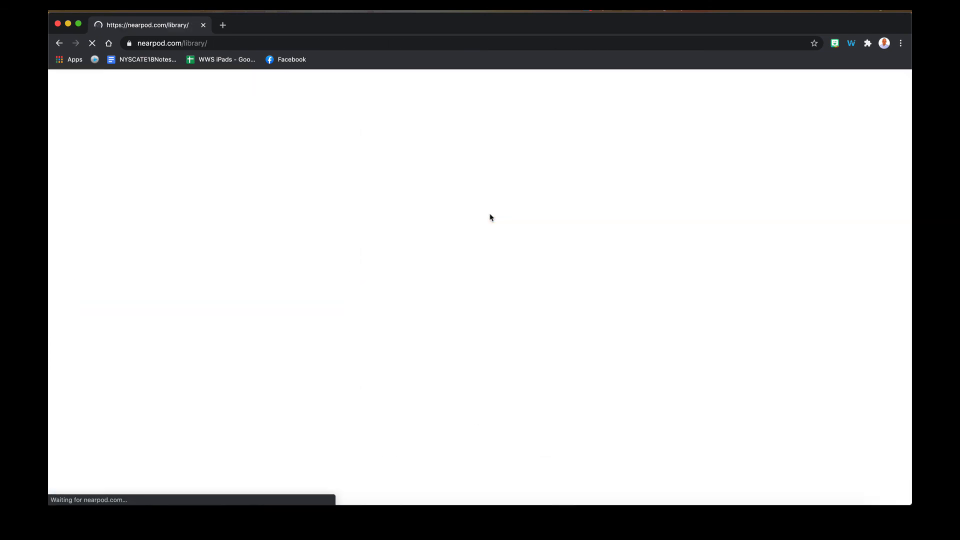
# Generate a Student-Paced join code for the Test lesson and close the sharing window.
pyautogui.moveTo(431, 275)
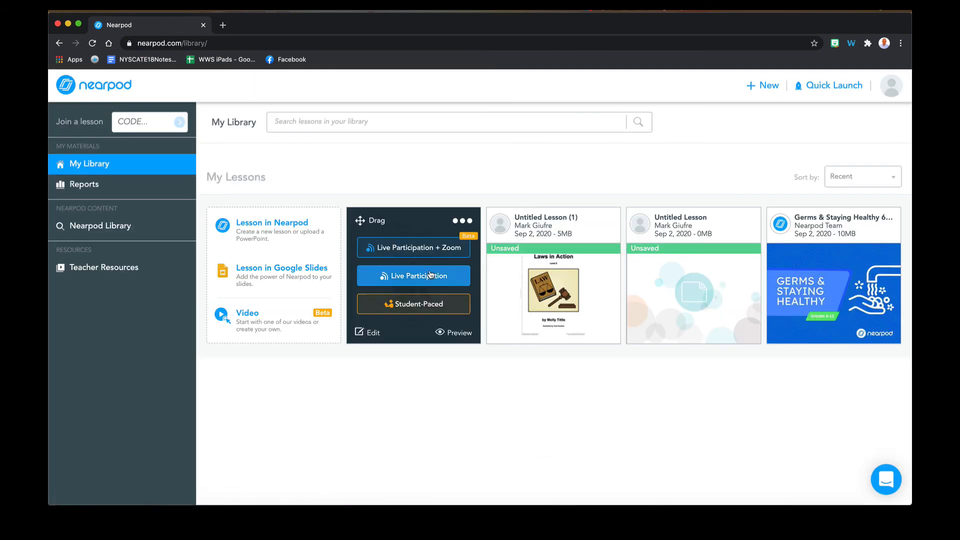
pyautogui.click(421, 305)
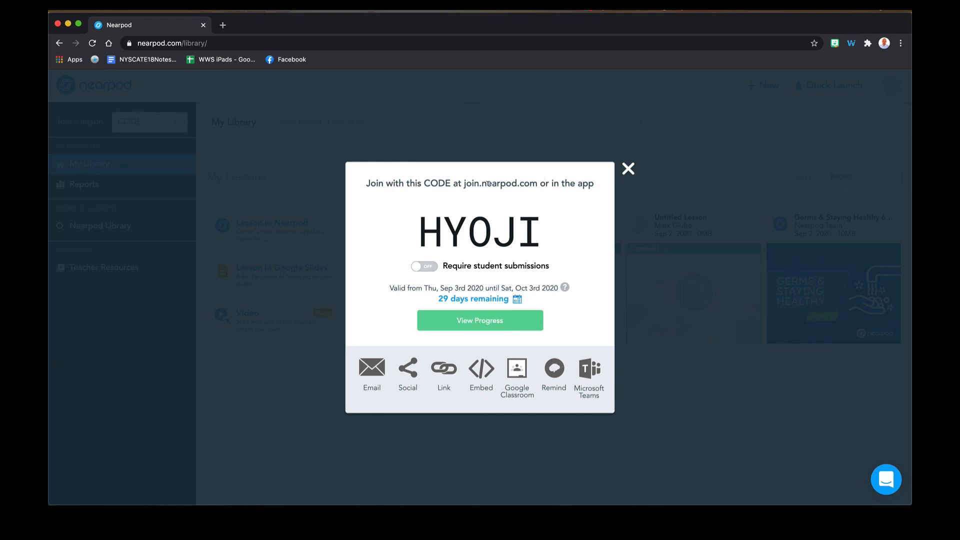
pyautogui.click(628, 170)
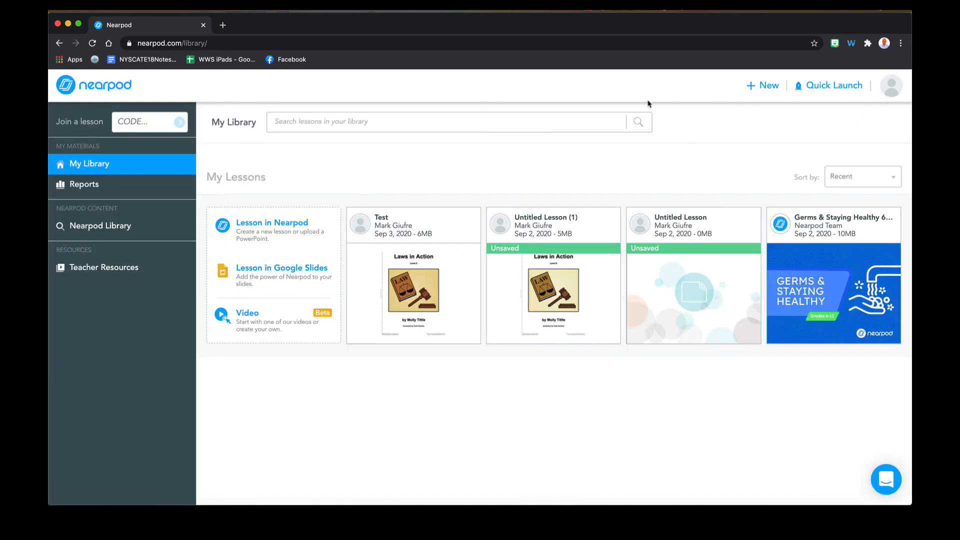